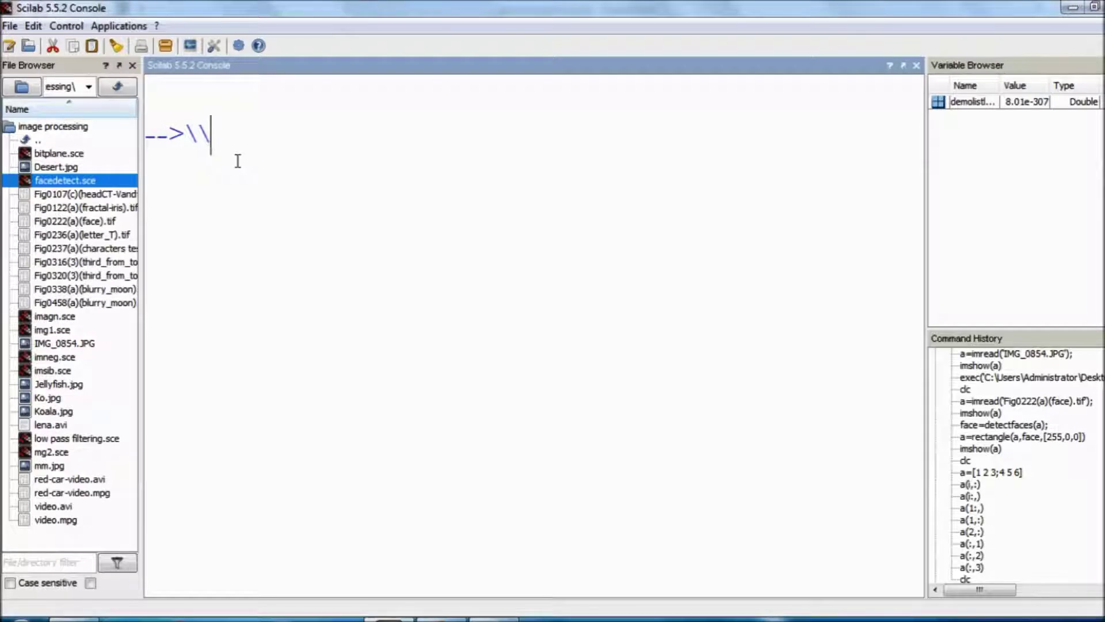
# Step: Run the stray 'ce detection' line, which errors, then clear the console with clc
pyautogui.write('face dete')
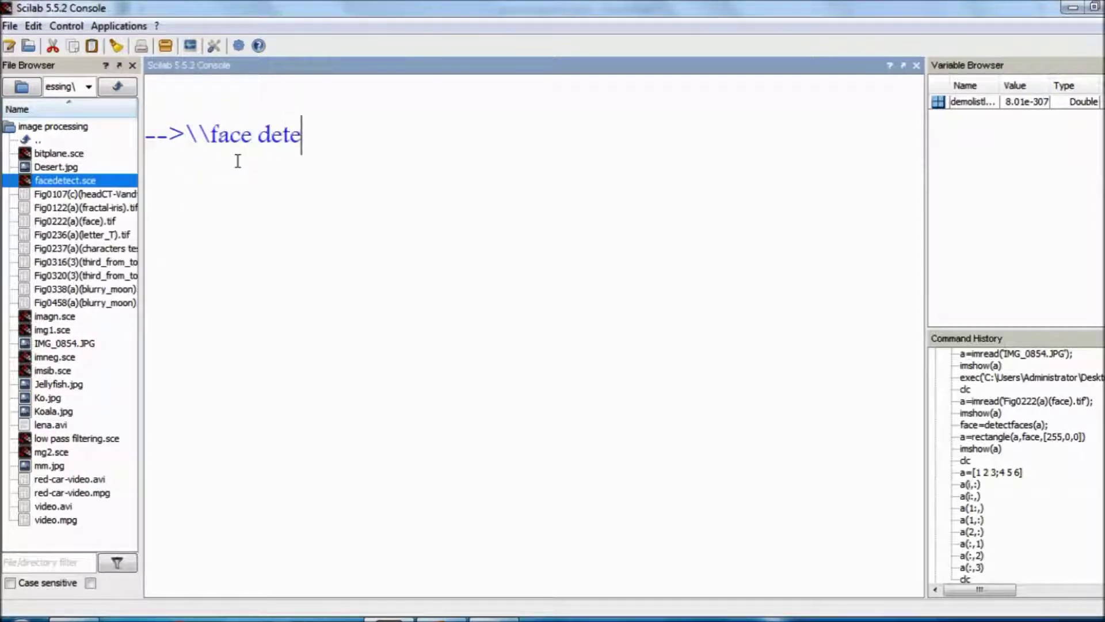
pyautogui.write('ction')
pyautogui.press('Return')
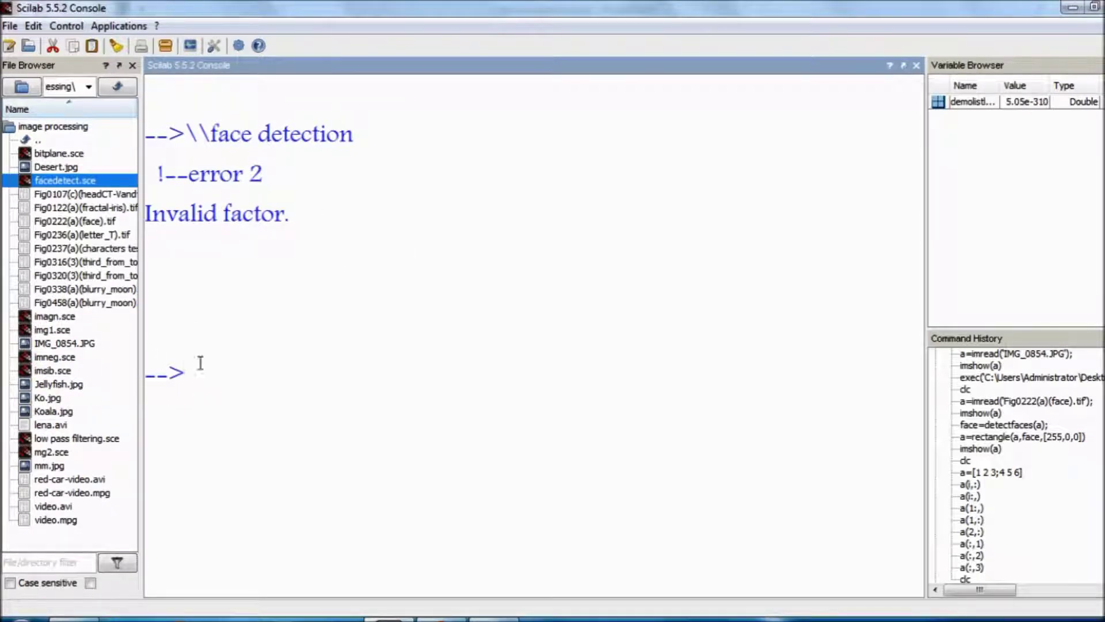
pyautogui.write('cl')
pyautogui.press('Return')
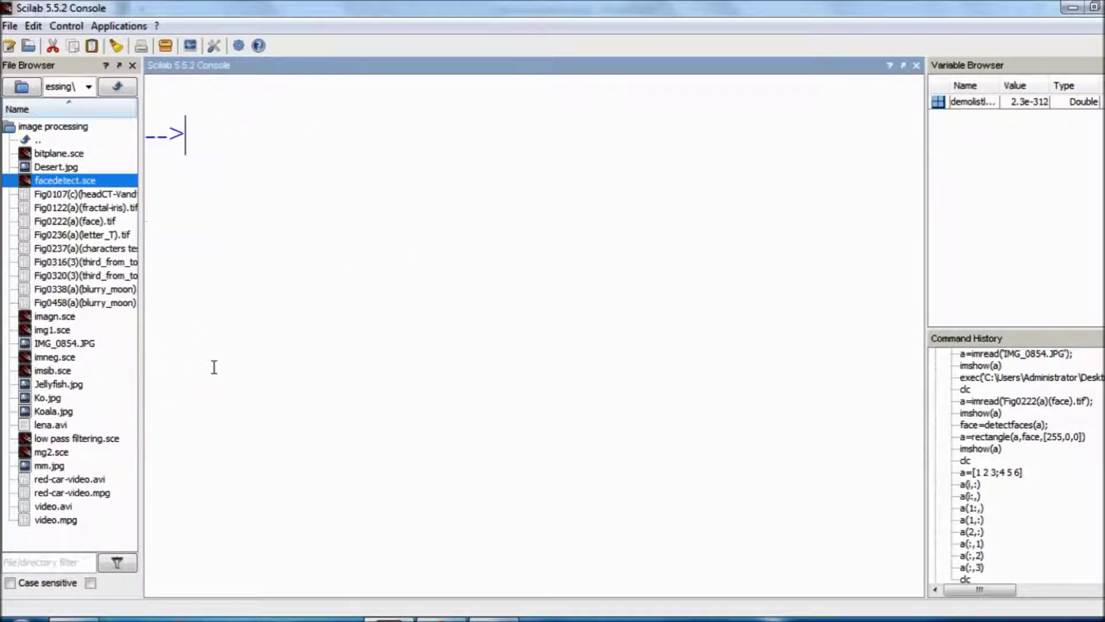
# Step: Load Fig0222(a)(face).tif into variable a with imread
pyautogui.write('a=imread("F')
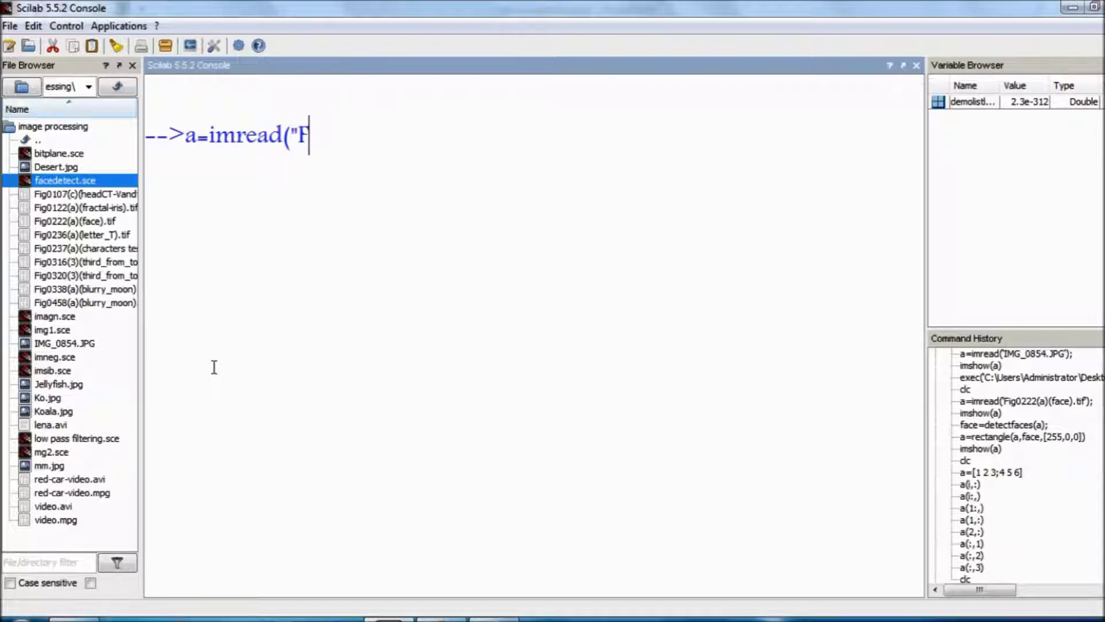
pyautogui.press('Tab')
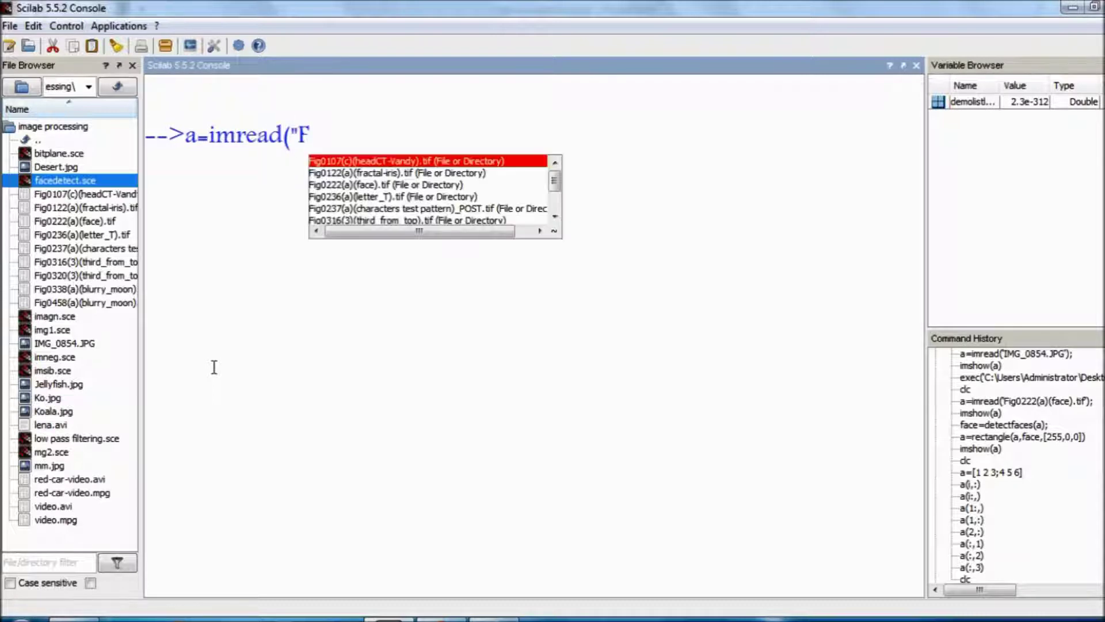
pyautogui.doubleClick(380, 185)
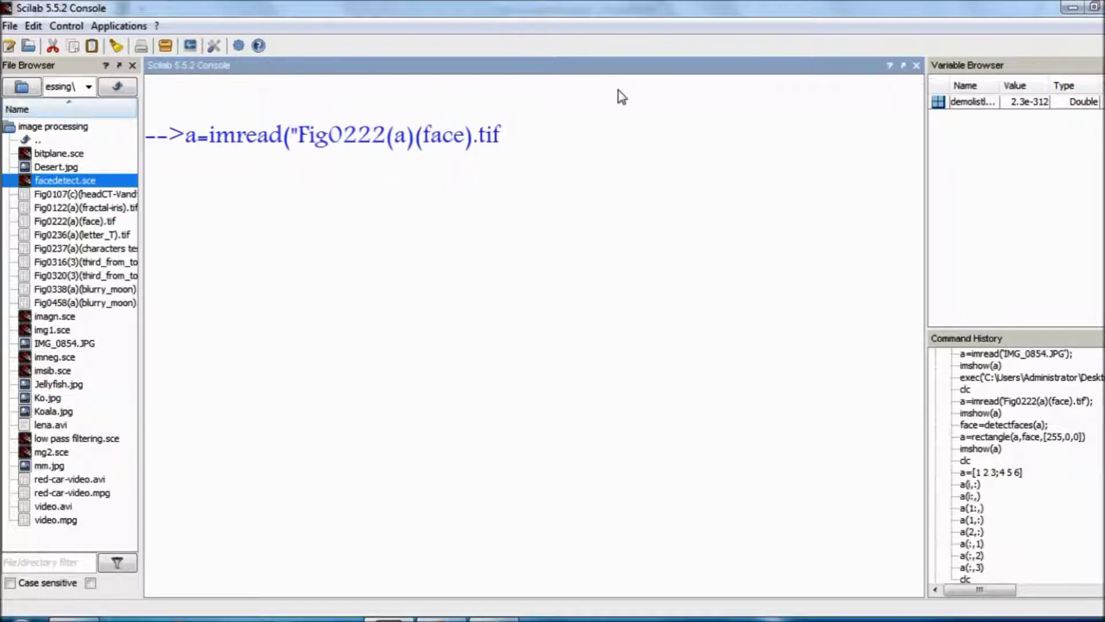
pyautogui.write('");')
pyautogui.press('Return')
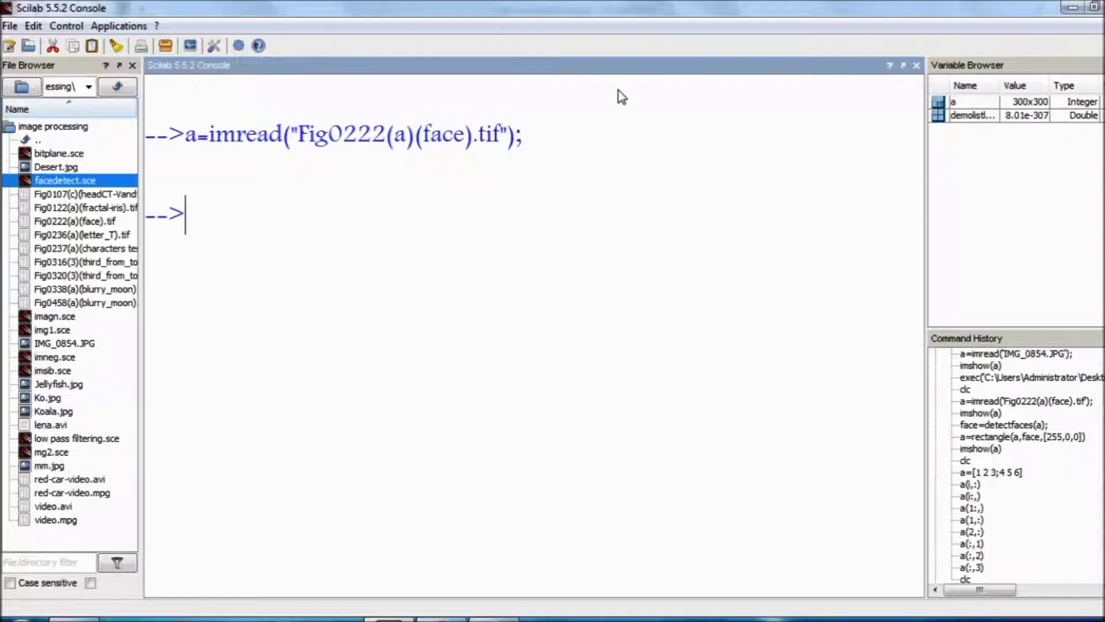
pyautogui.click(963, 105)
# Step: Inspect the 300x300 pixel values of a in the Variable Editor, then minimize it
pyautogui.doubleClick(951, 104)
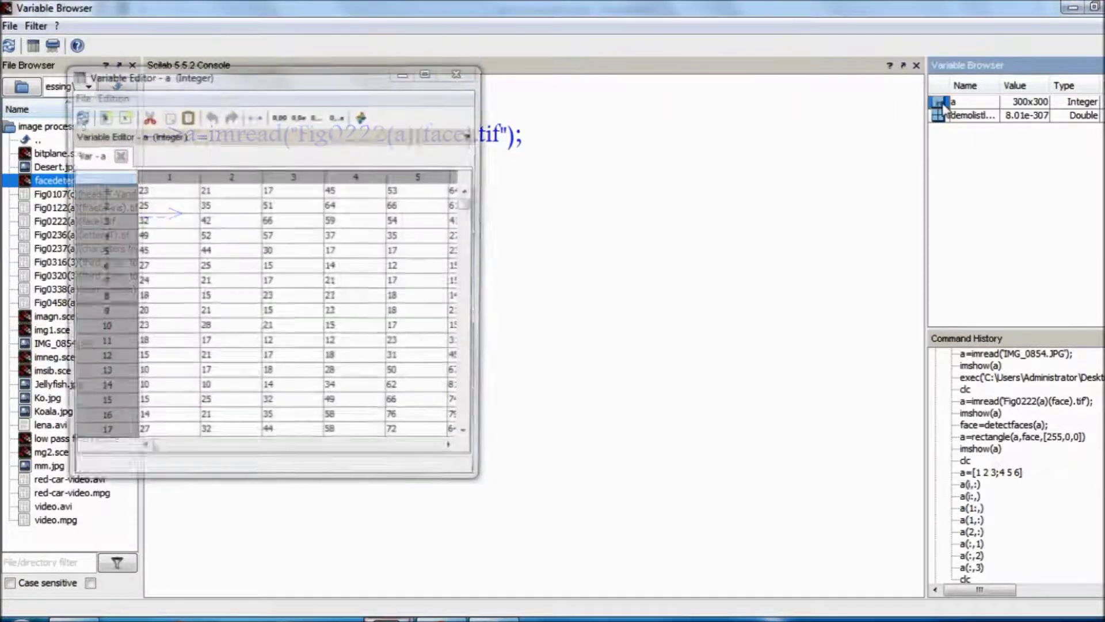
pyautogui.click(534, 215)
pyautogui.click(463, 557)
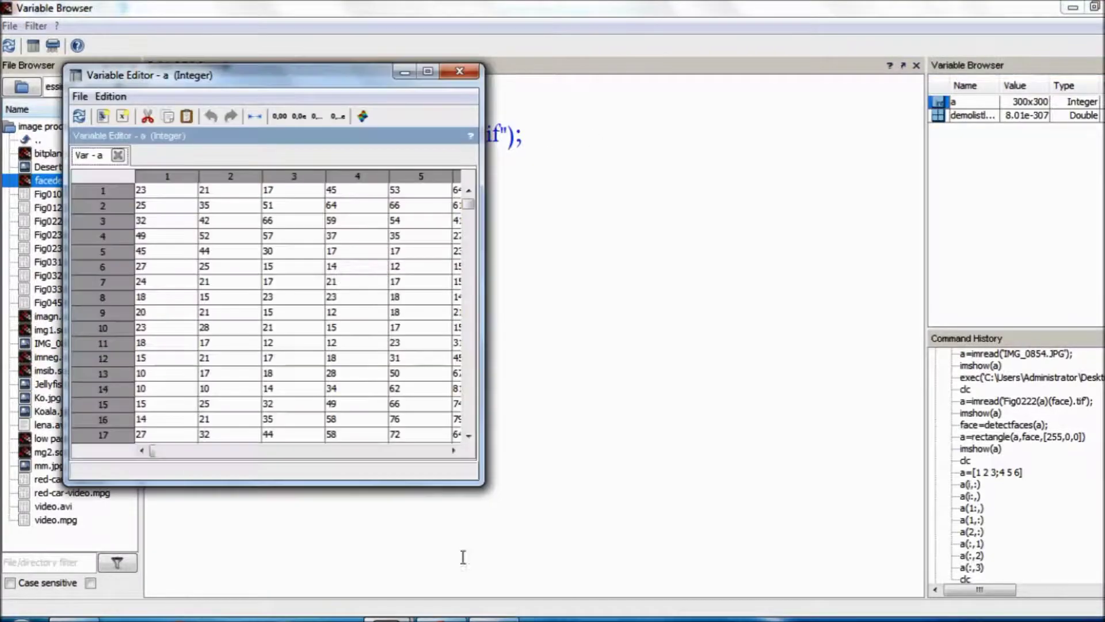
pyautogui.click(428, 71)
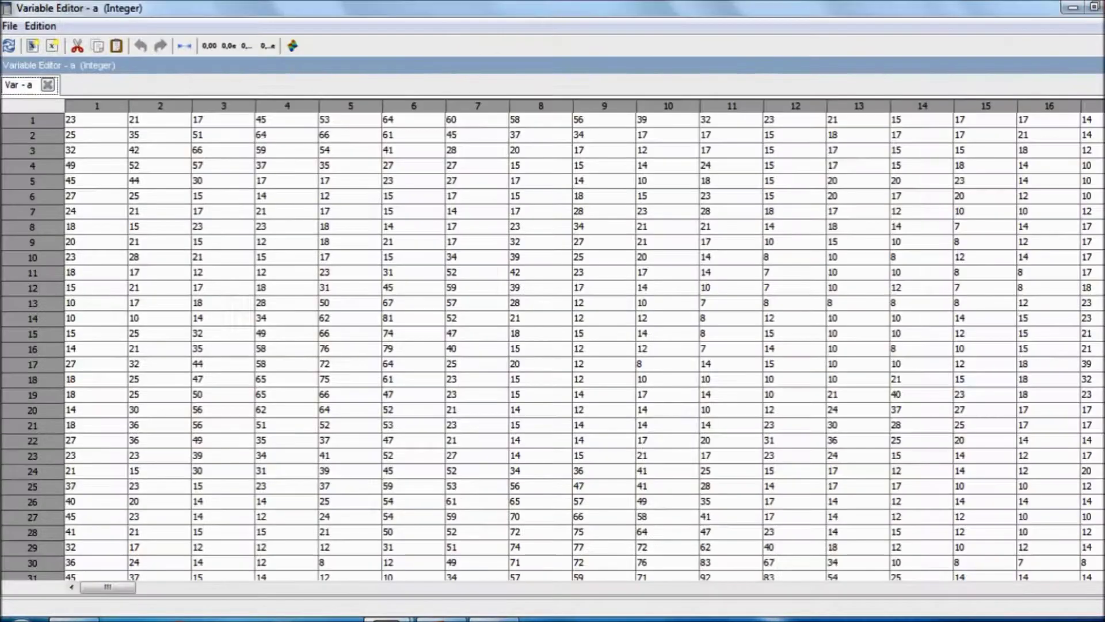
pyautogui.click(1075, 9)
pyautogui.write('b=de')
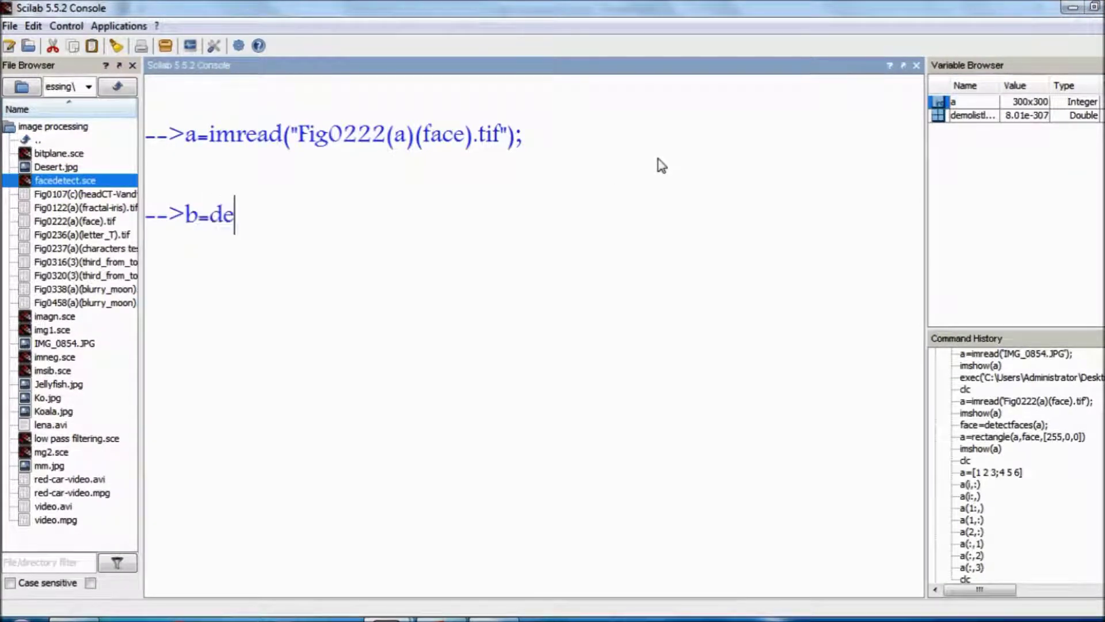
# Step: Run b=detectfaces(a) to store the detected face box in b
pyautogui.write('tec')
pyautogui.write('t')
pyautogui.press('Tab')
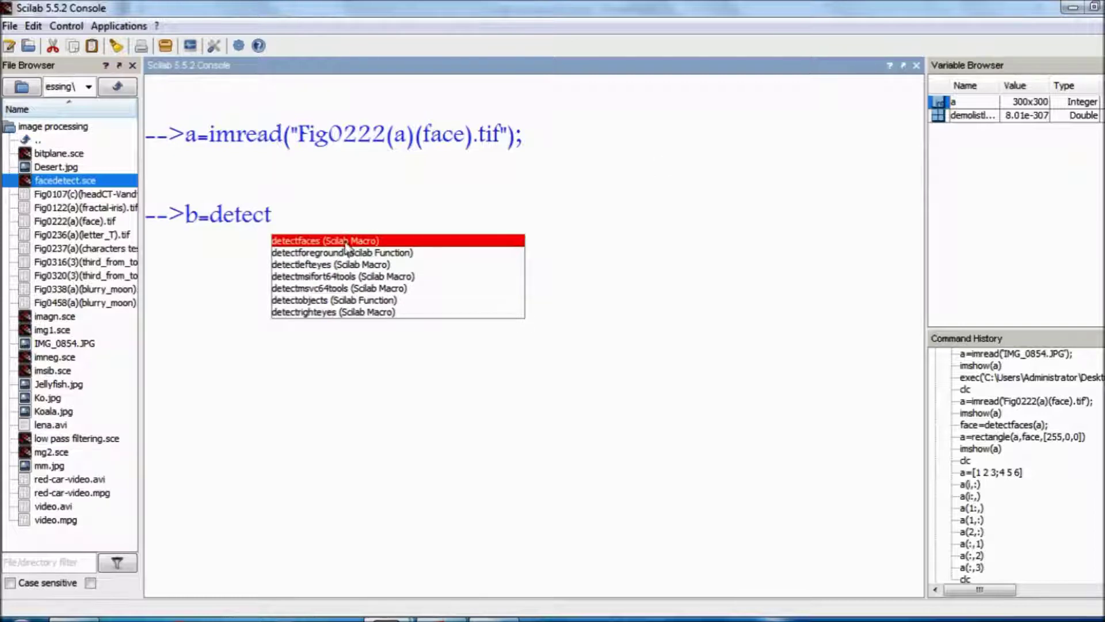
pyautogui.doubleClick(342, 241)
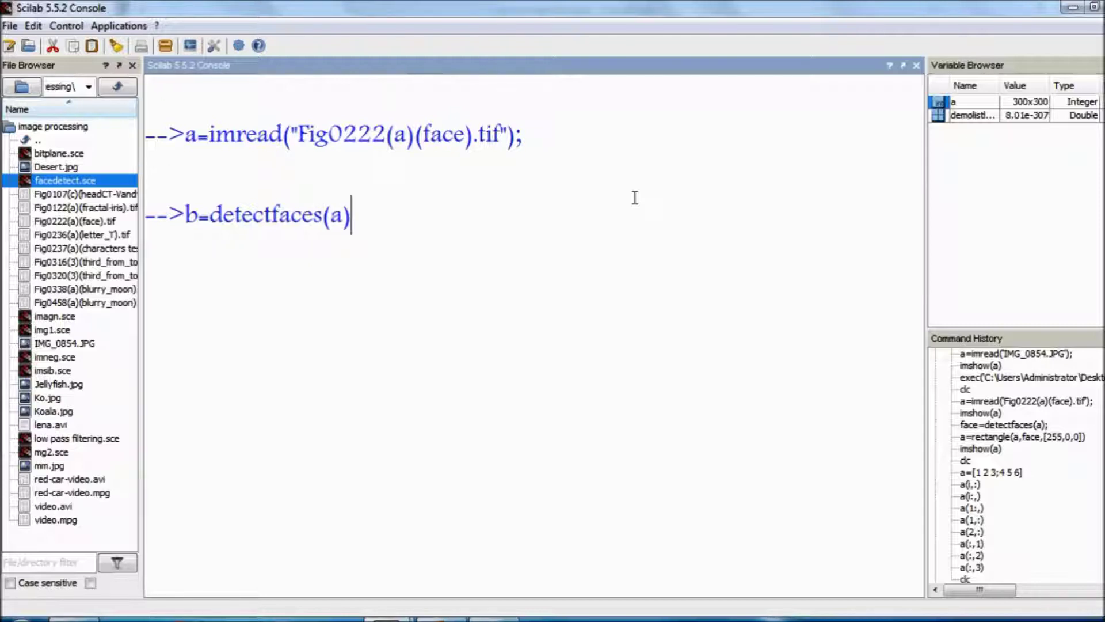
pyautogui.press('Return')
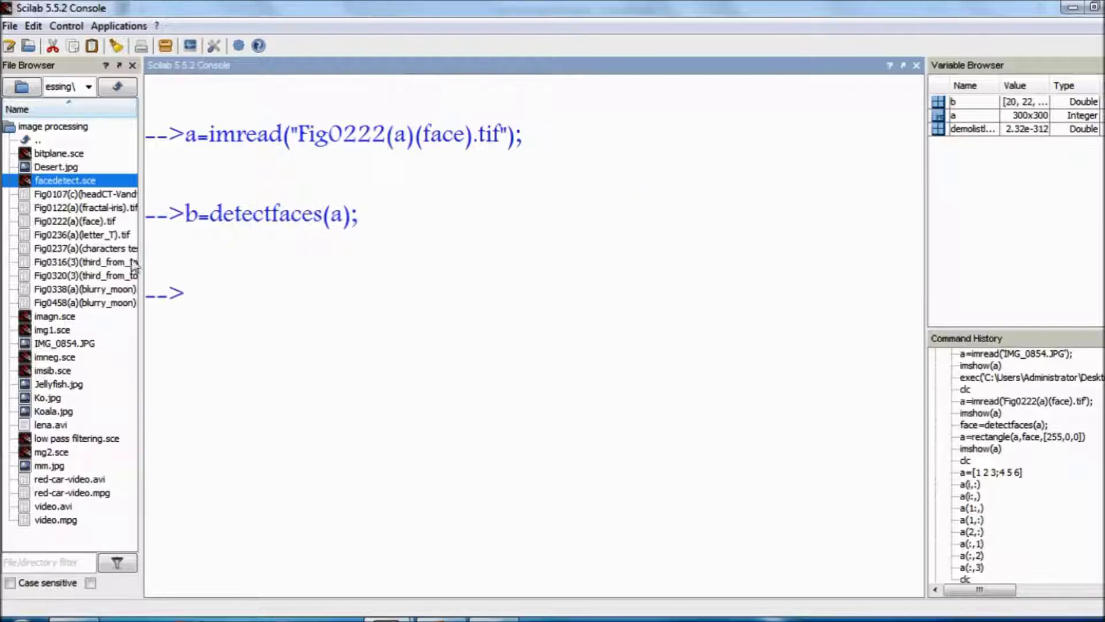
pyautogui.click(937, 104)
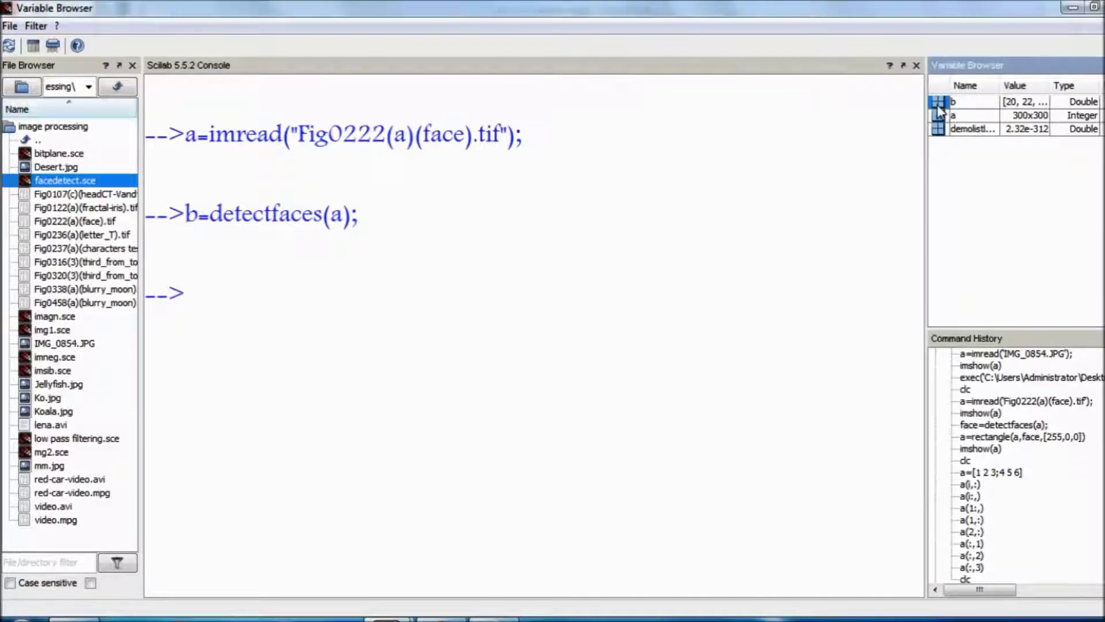
pyautogui.moveTo(388, 614)
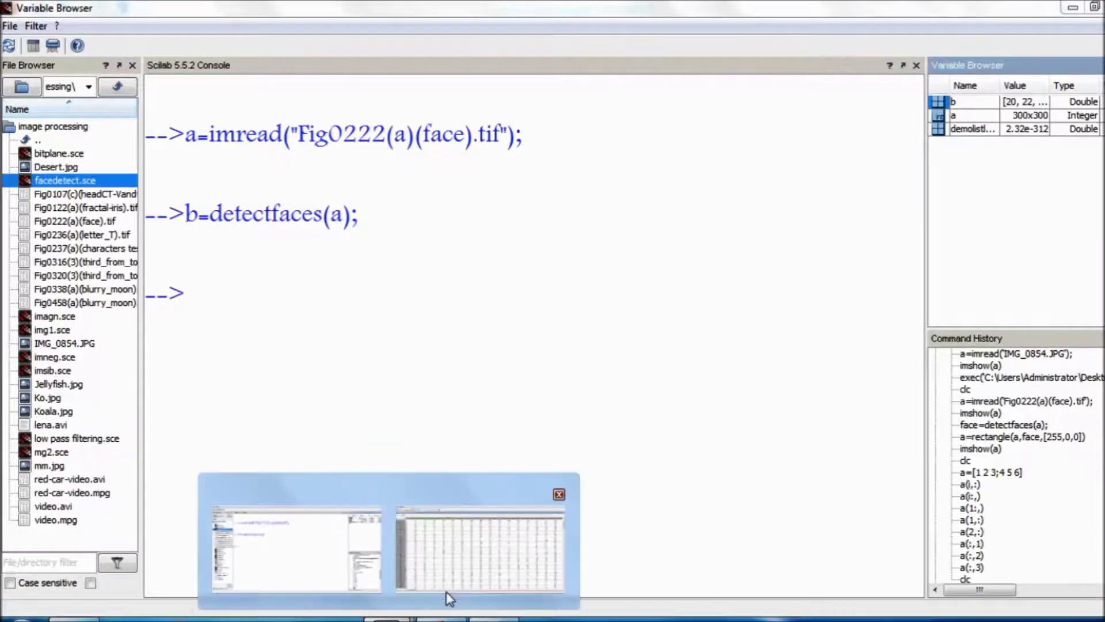
# Step: View b's face-box values 20, 22, 165, 165, then shrink and move the editor aside
pyautogui.click(468, 556)
pyautogui.moveTo(70, 127); pyautogui.dragTo(280, 129)
pyautogui.click(93, 122)
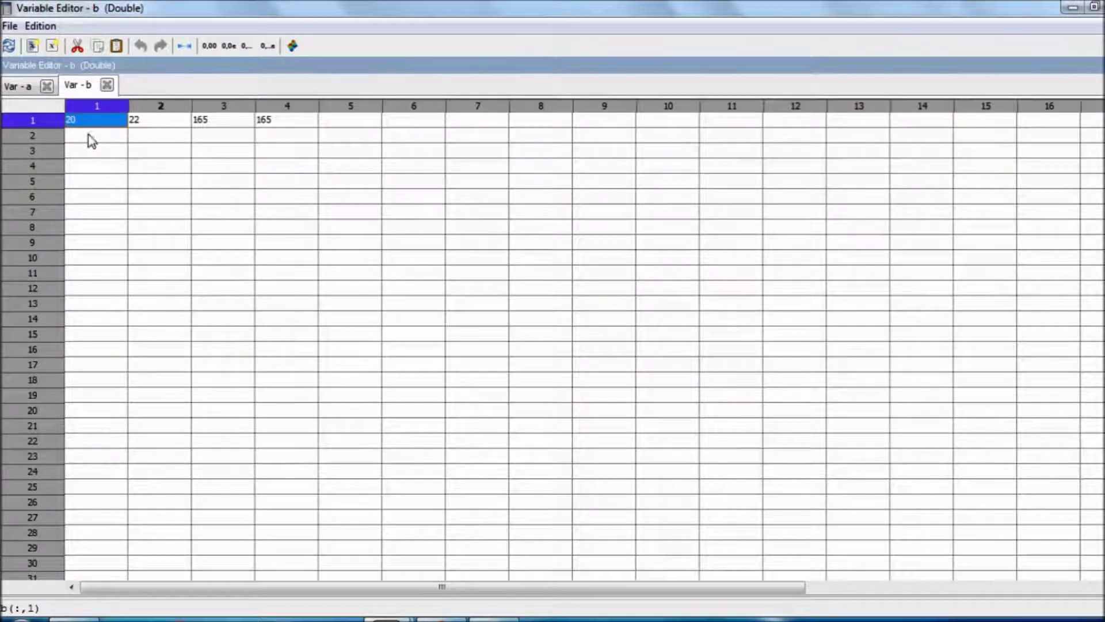
pyautogui.click(1094, 6)
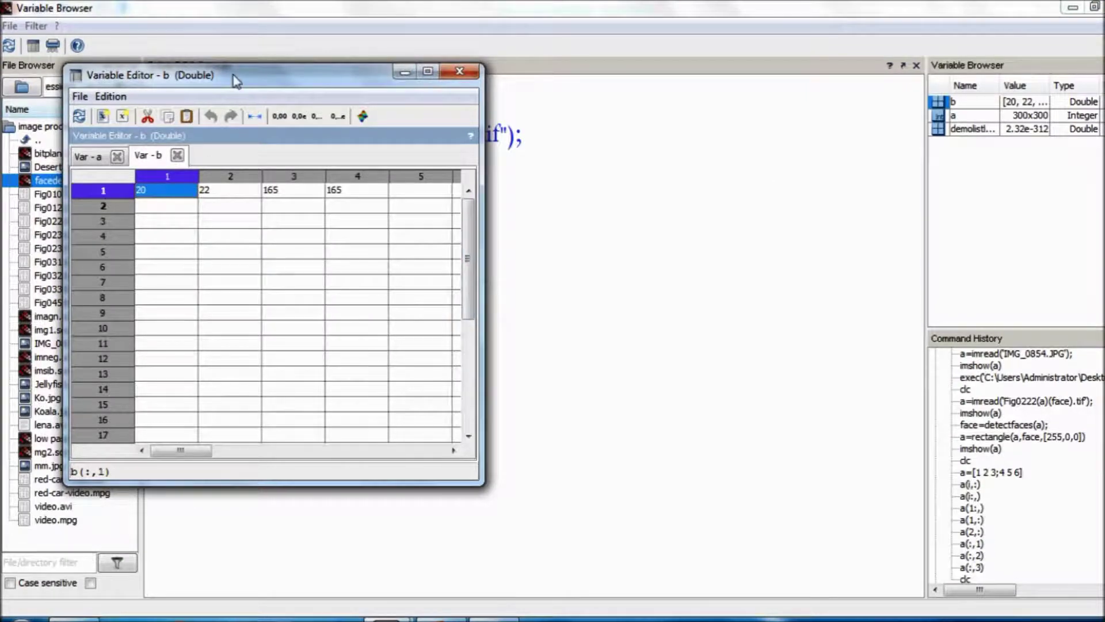
pyautogui.moveTo(238, 80); pyautogui.dragTo(459, 85)
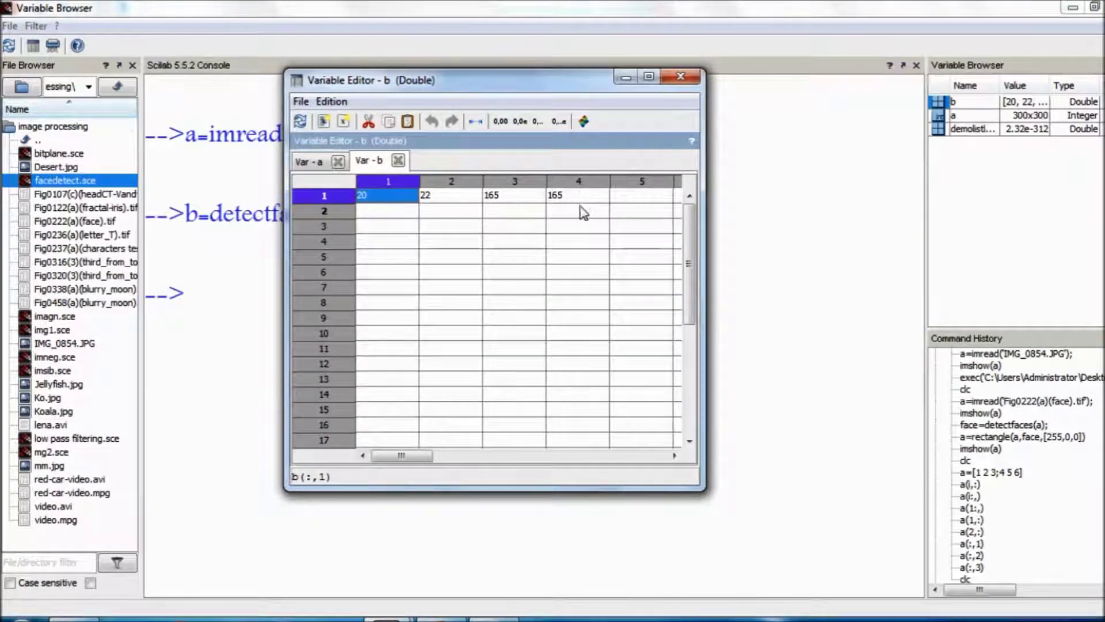
# Step: Open Fig0222(a)(face).tif in Windows Photo Viewer and move it to the upper right
pyautogui.rightClick(72, 226)
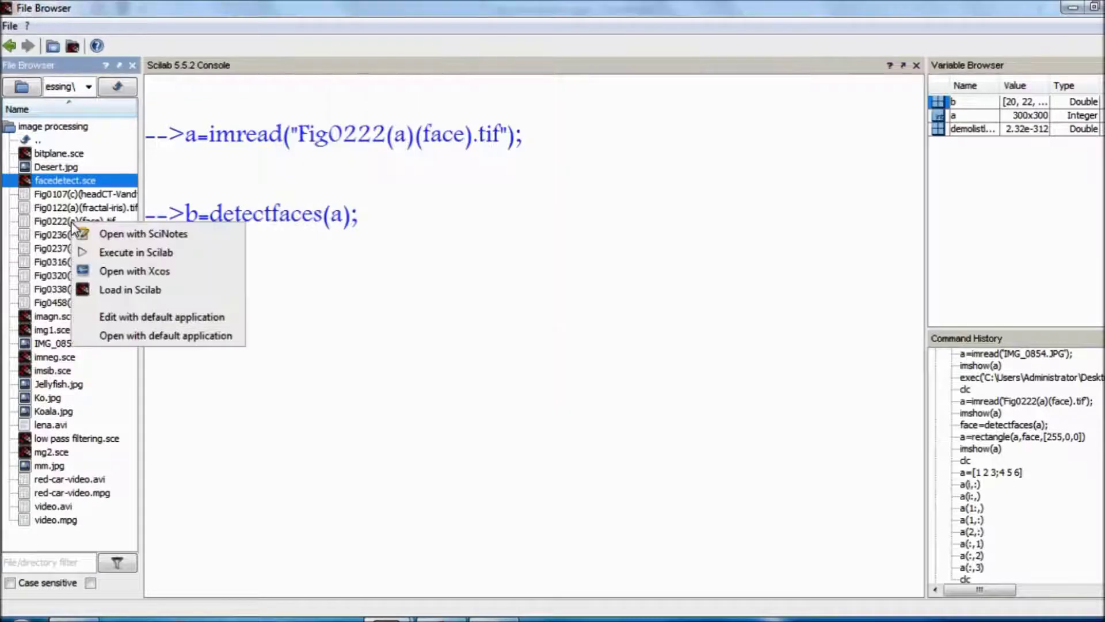
pyautogui.doubleClick(63, 222)
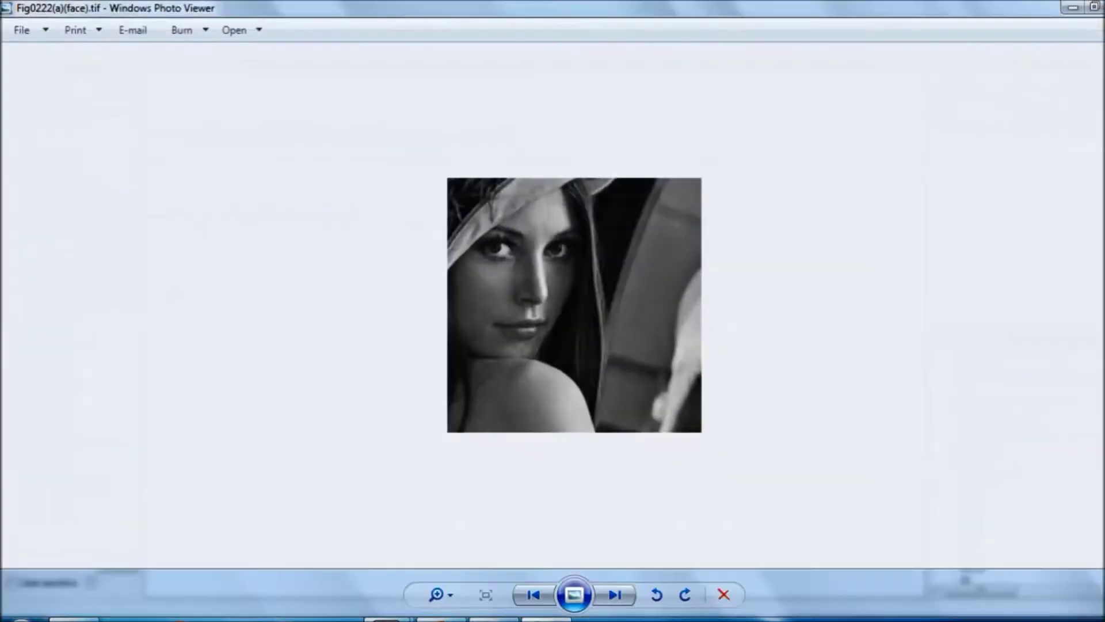
pyautogui.click(1096, 8)
pyautogui.moveTo(669, 197); pyautogui.dragTo(740, 28)
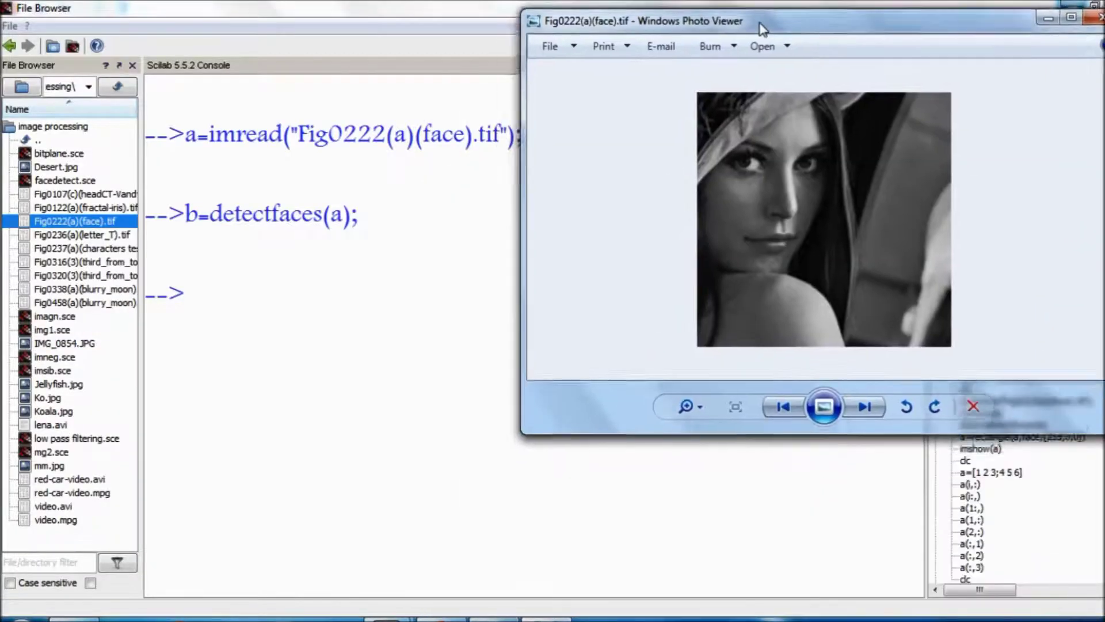
pyautogui.moveTo(388, 615)
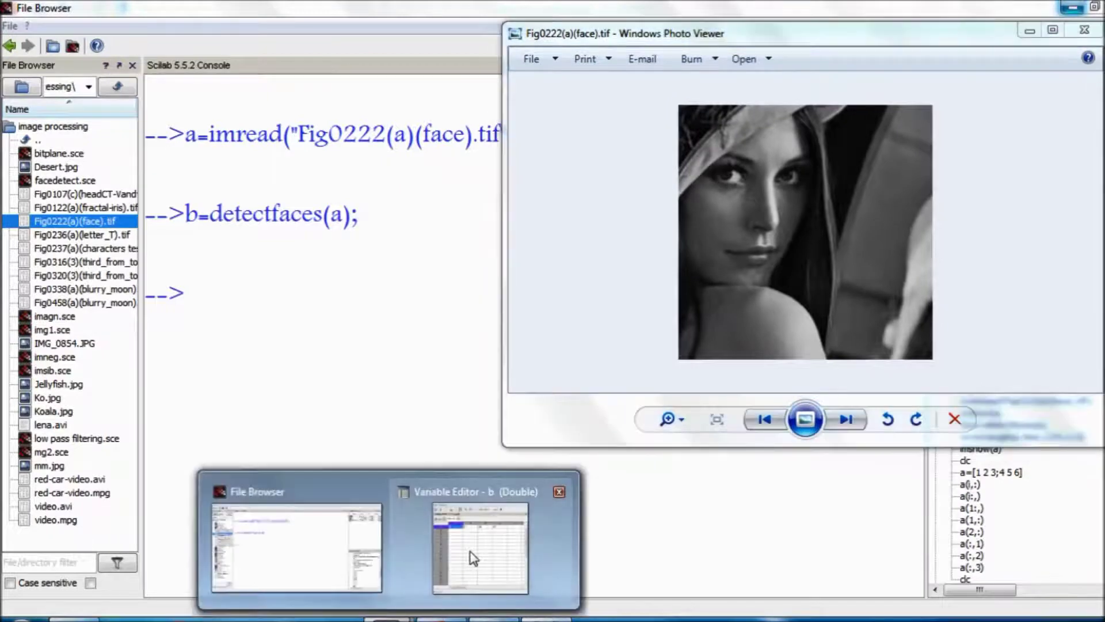
# Step: Place b's values beside the face image to compare, then close both windows
pyautogui.click(471, 555)
pyautogui.moveTo(572, 84); pyautogui.dragTo(402, 99)
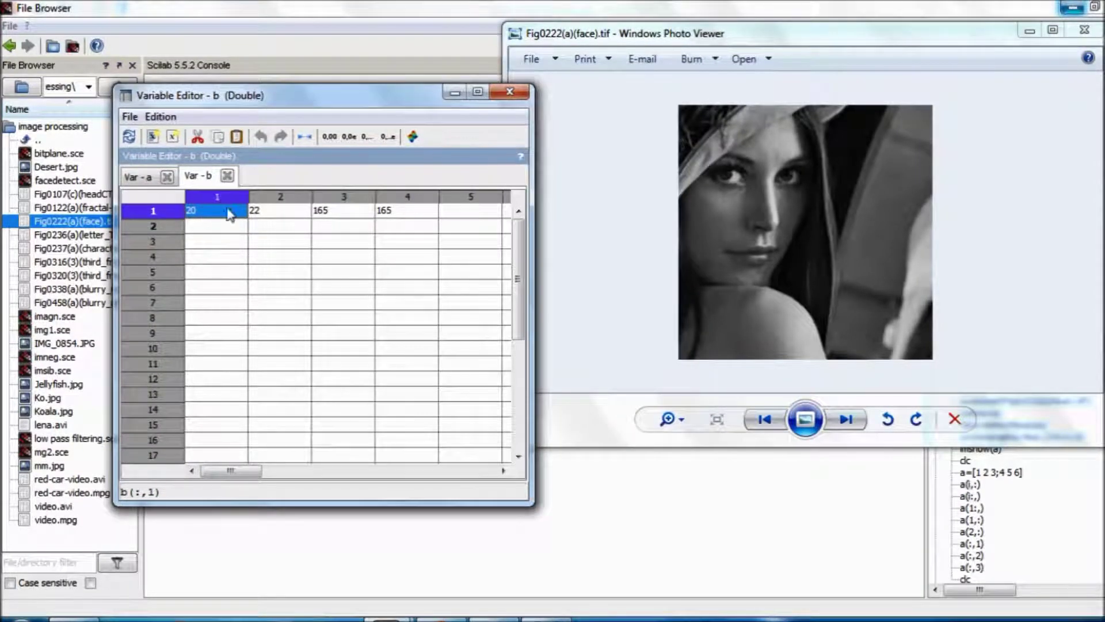
pyautogui.click(694, 127)
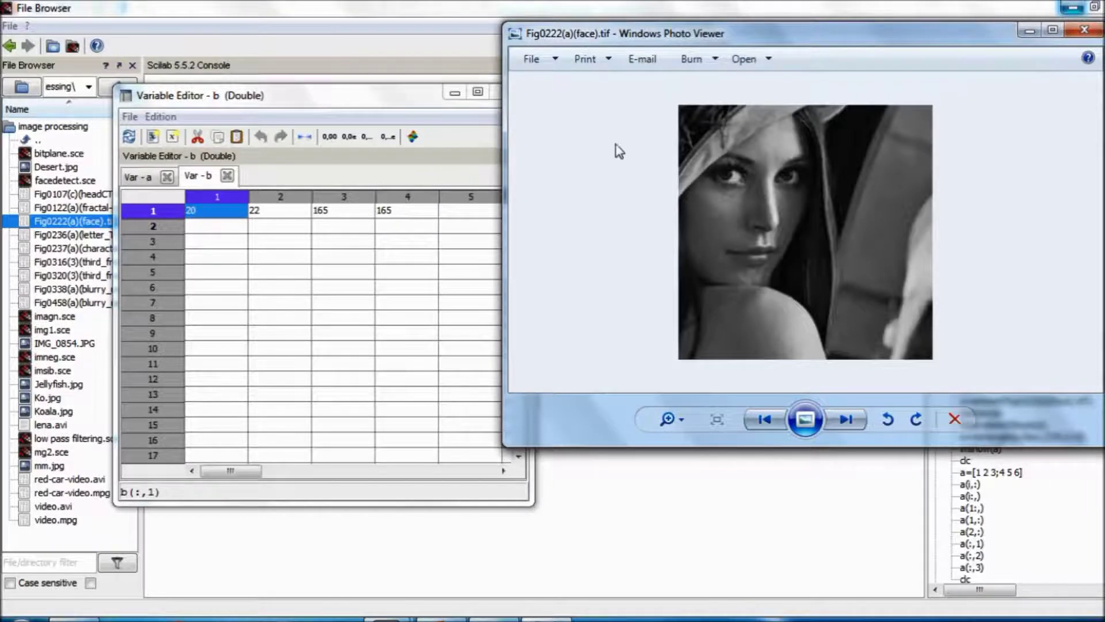
pyautogui.click(1084, 31)
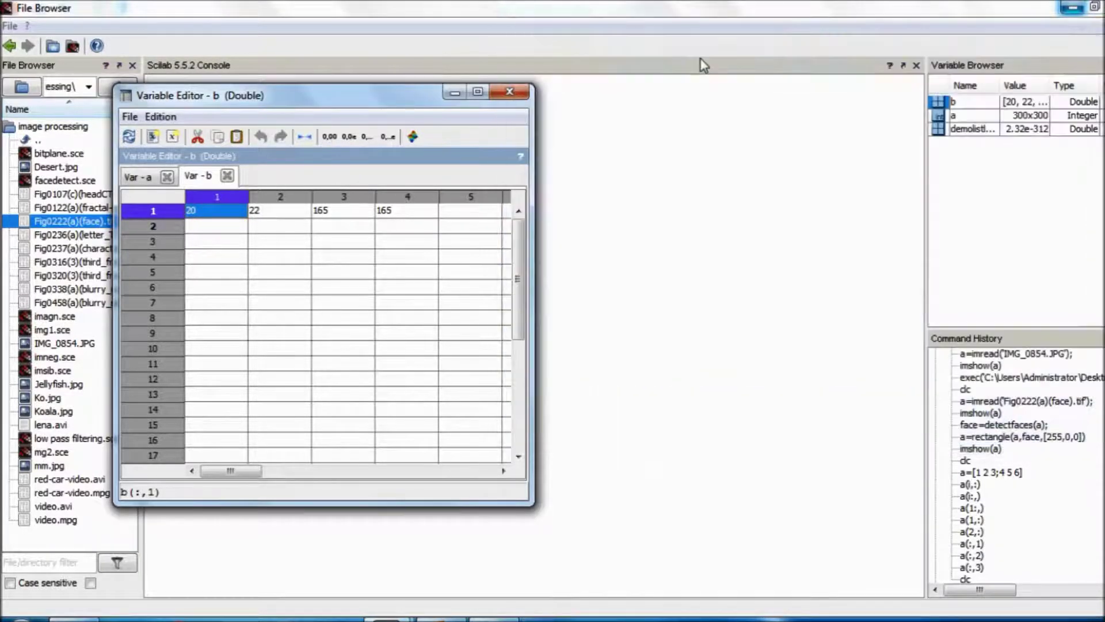
pyautogui.click(509, 92)
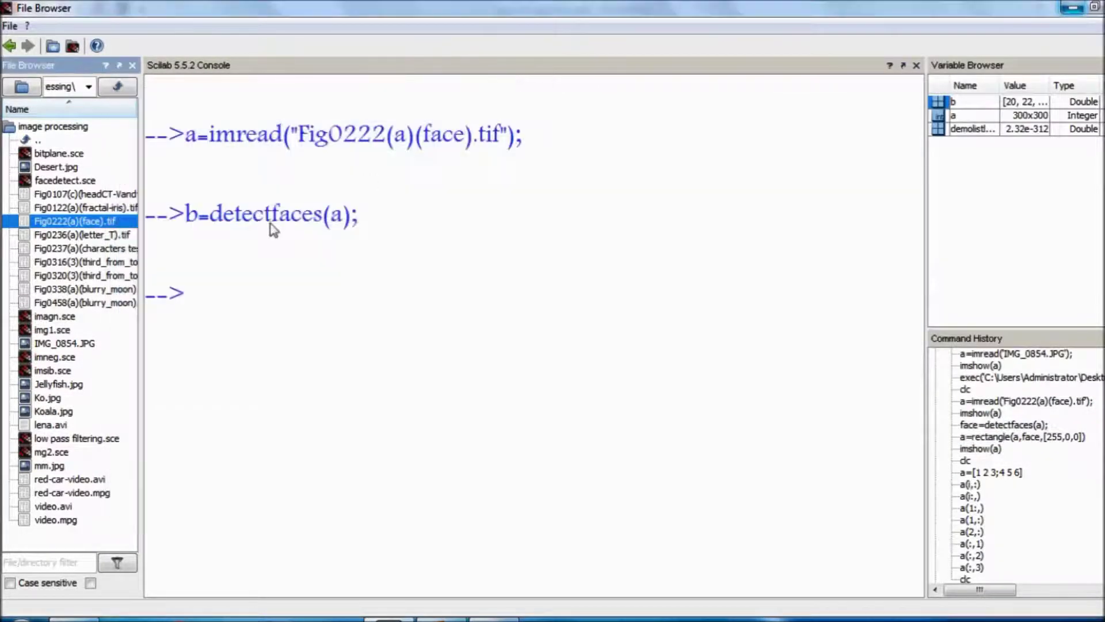
# Step: Draw the face box b onto image a with a=rectangle(a,b,[255 255 0]);
pyautogui.click(199, 289)
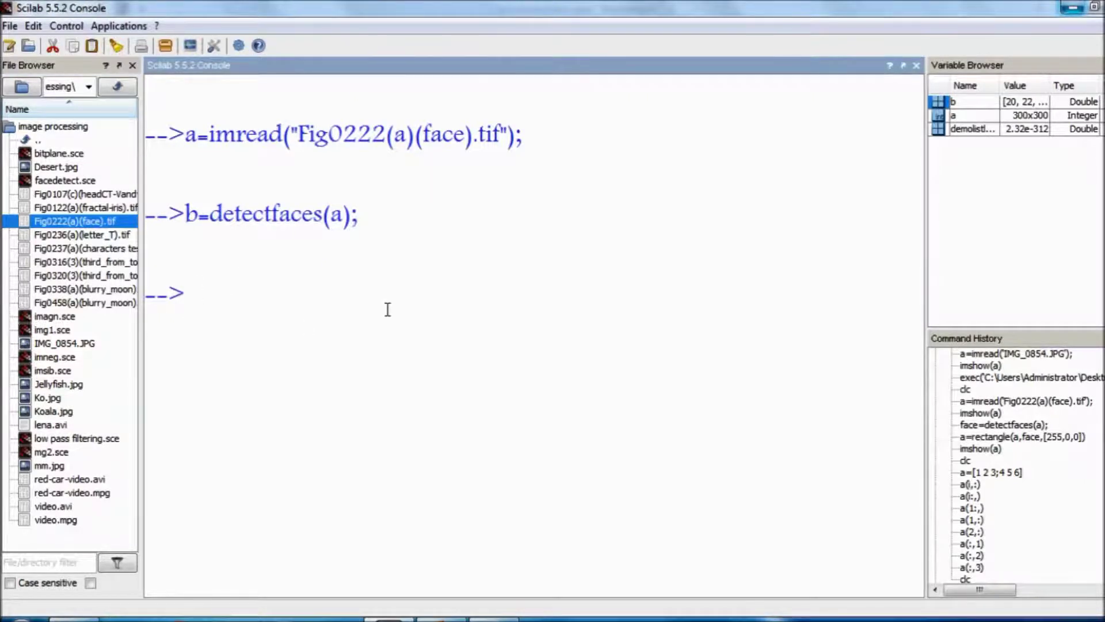
pyautogui.write('a=')
pyautogui.write('rect')
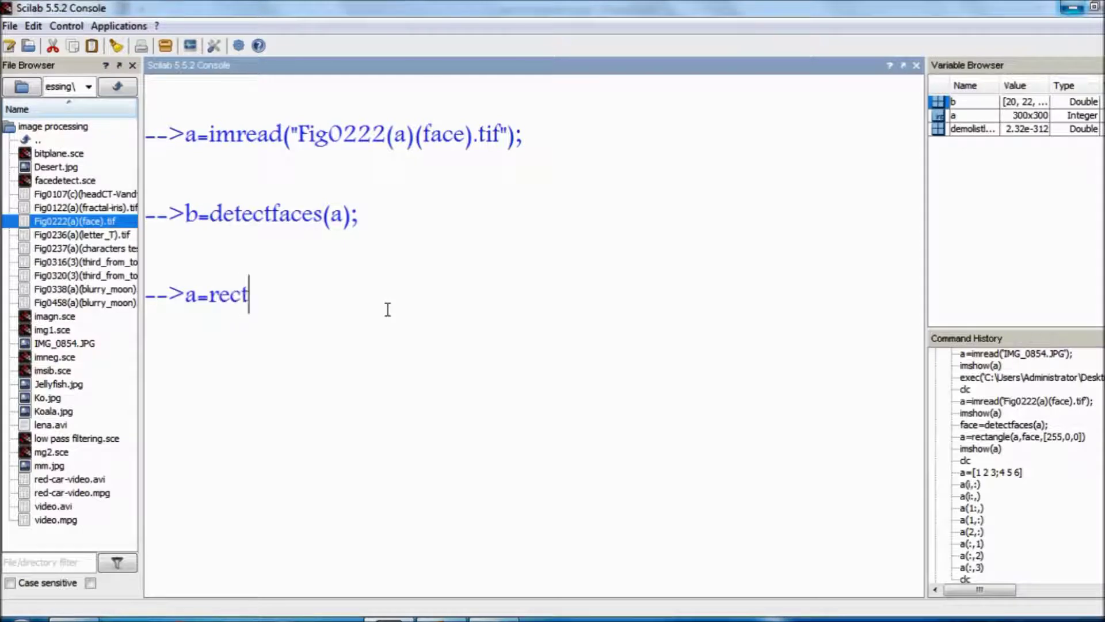
pyautogui.write('angle(')
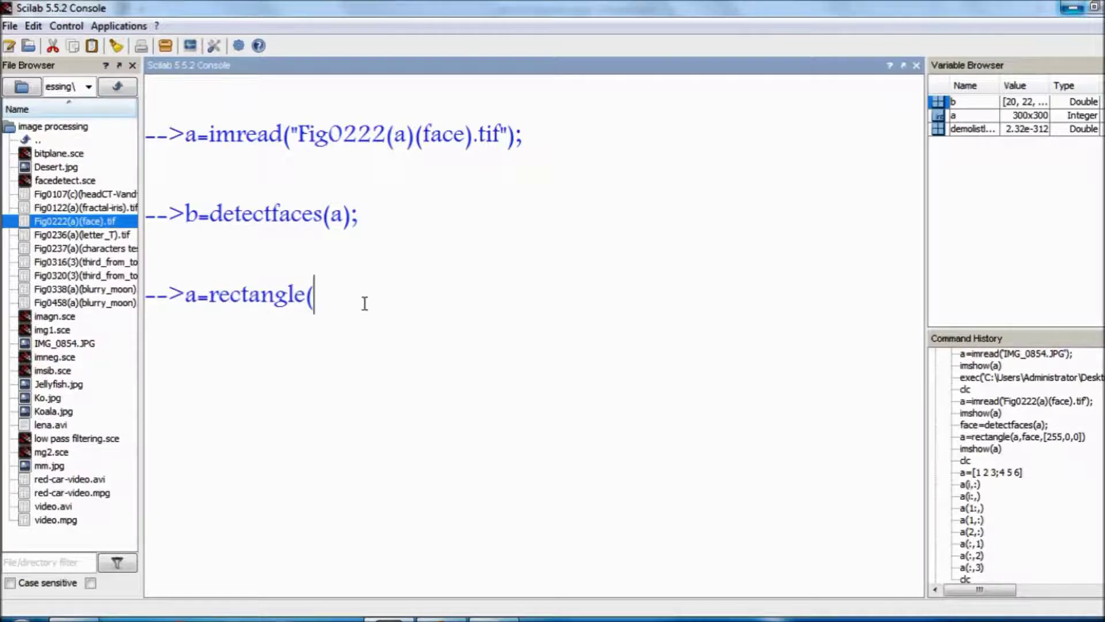
pyautogui.write('a,')
pyautogui.write('b,')
pyautogui.write('[2')
pyautogui.write('55 2')
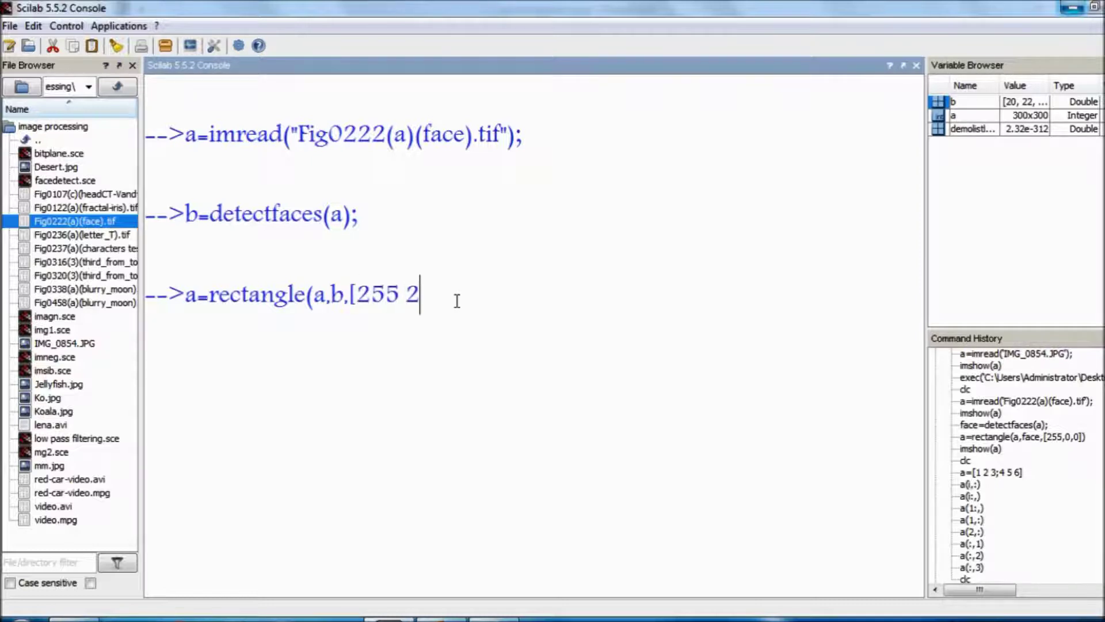
pyautogui.write('55')
pyautogui.write(' 0]')
pyautogui.write(')')
pyautogui.write(';')
pyautogui.press('Return')
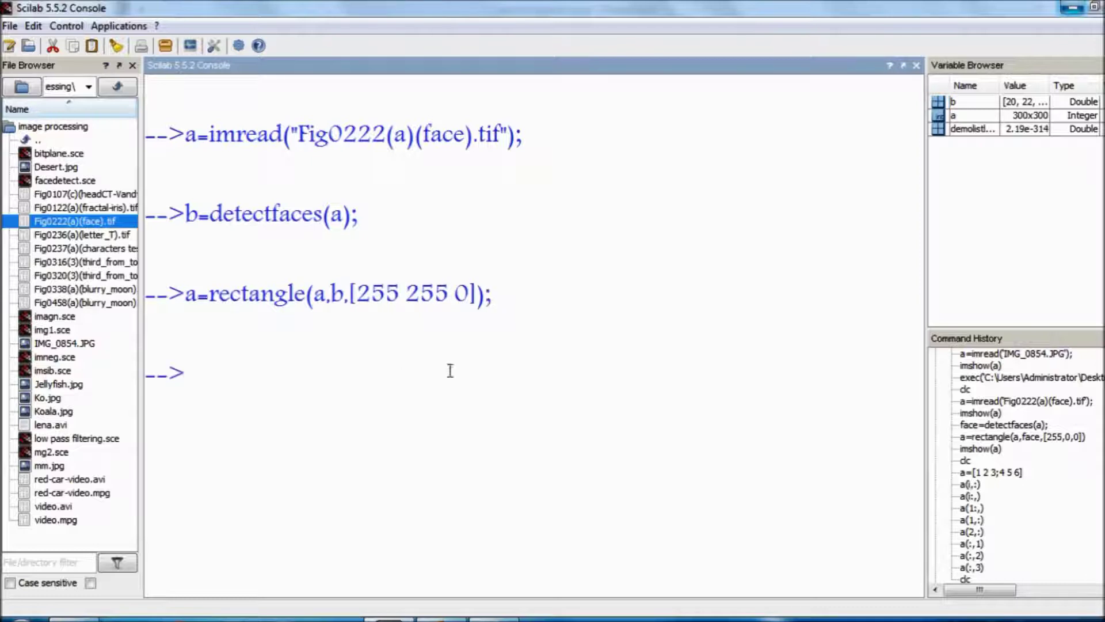
pyautogui.write('imsh')
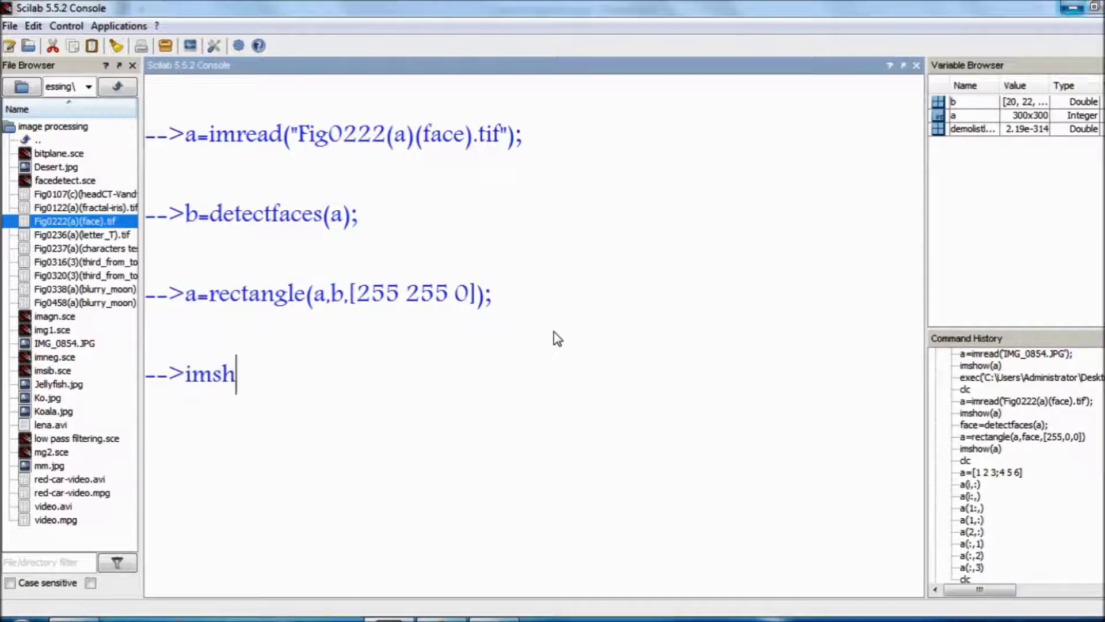
pyautogui.write('ow(a)')
# Step: Display image a with imshow, inspect the boxed face, and reposition the image window
pyautogui.press('Return')
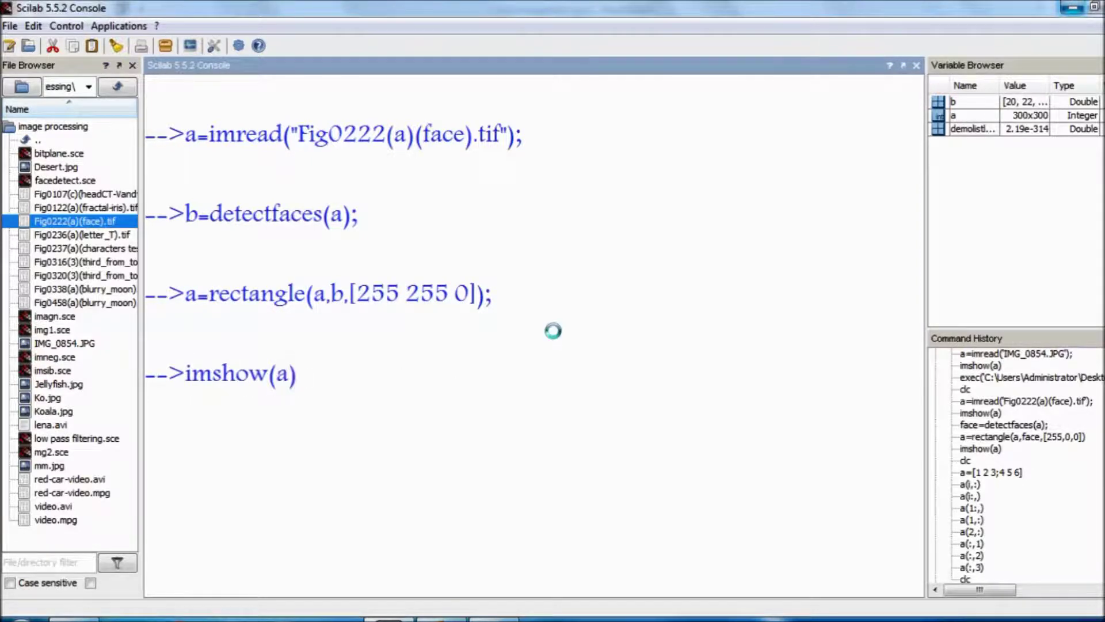
pyautogui.click(318, 93)
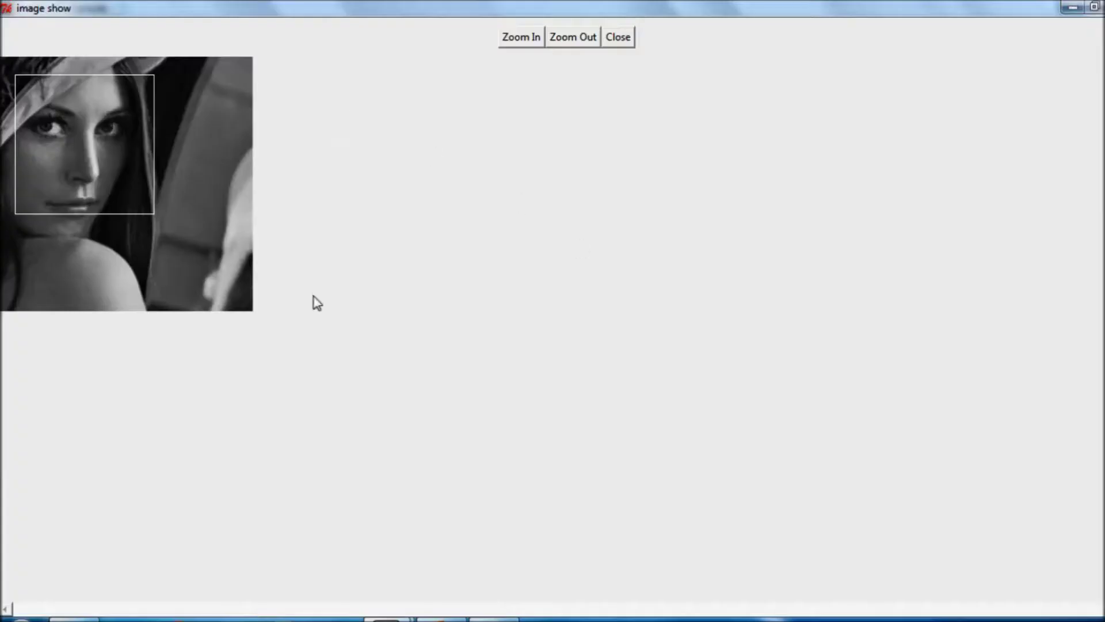
pyautogui.click(1094, 8)
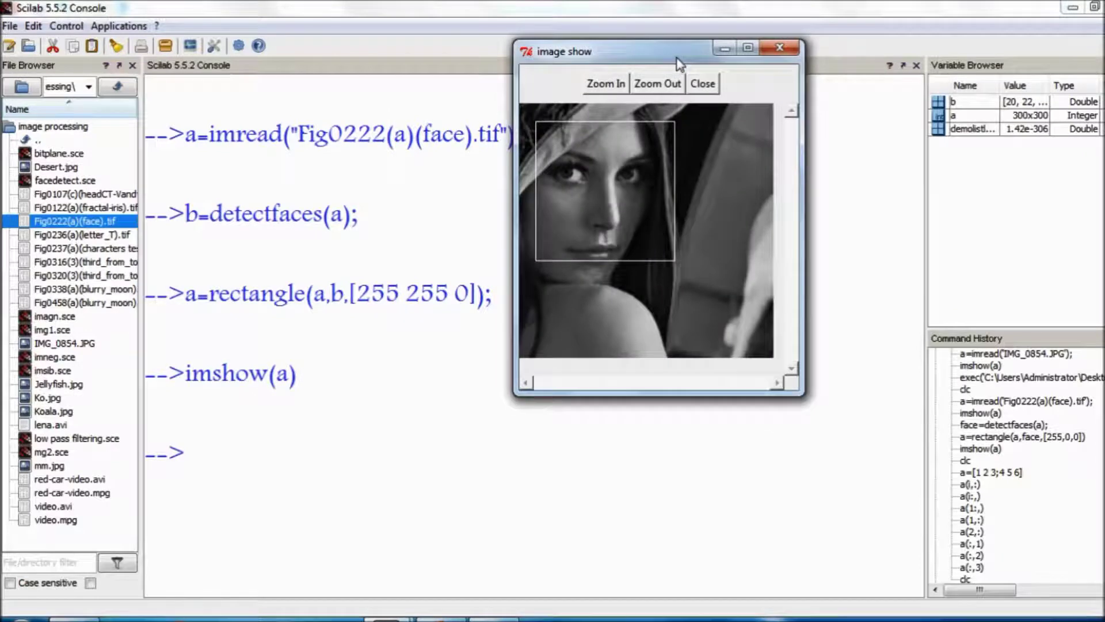
pyautogui.moveTo(247, 100); pyautogui.dragTo(698, 56)
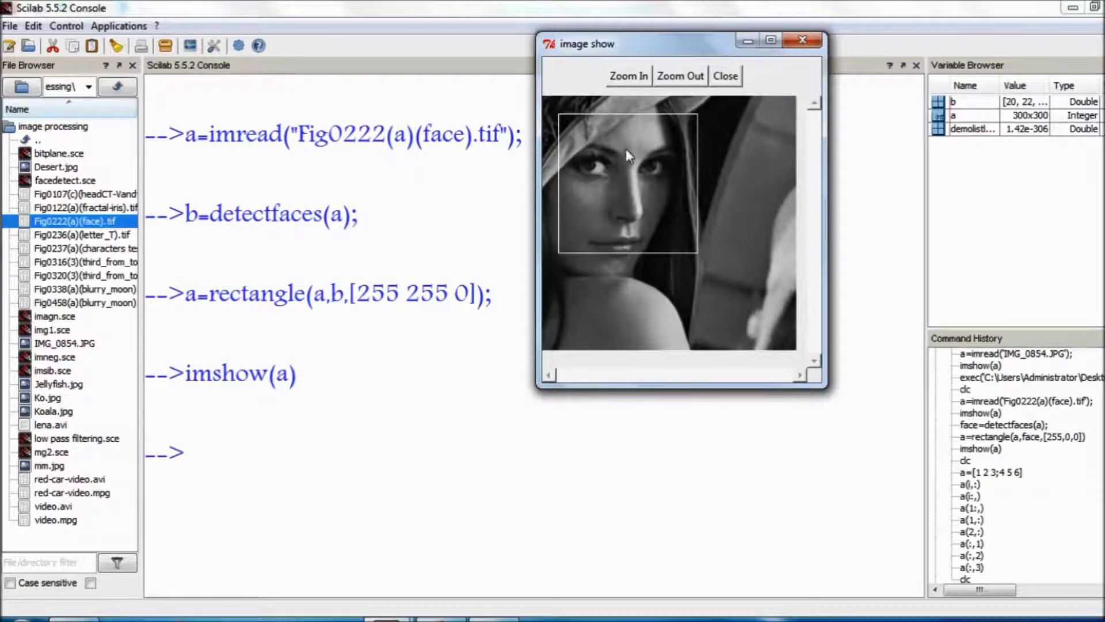
pyautogui.moveTo(668, 45); pyautogui.dragTo(649, 70)
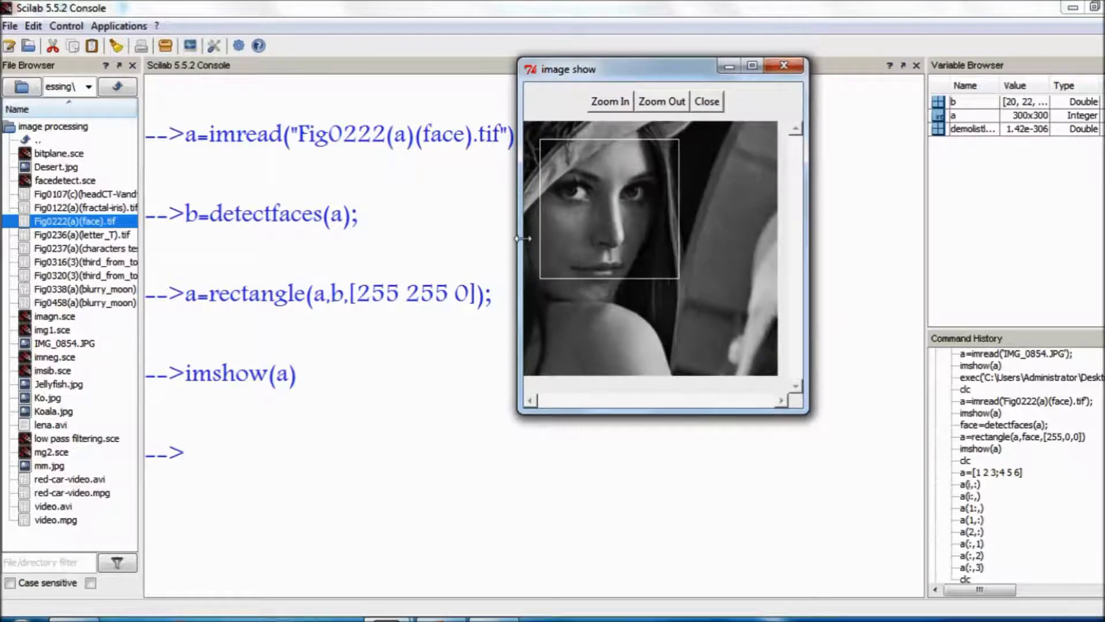
pyautogui.click(214, 463)
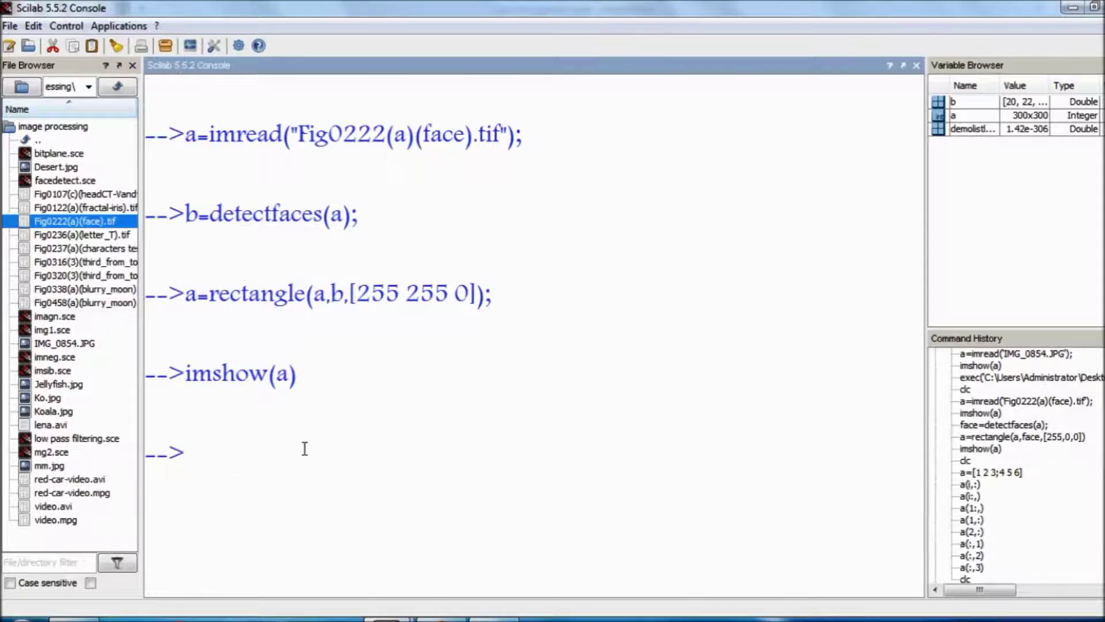
# Step: Clear the console and open SciNotes without restoring the previous session
pyautogui.write('clc')
pyautogui.press('Return')
pyautogui.click(13, 47)
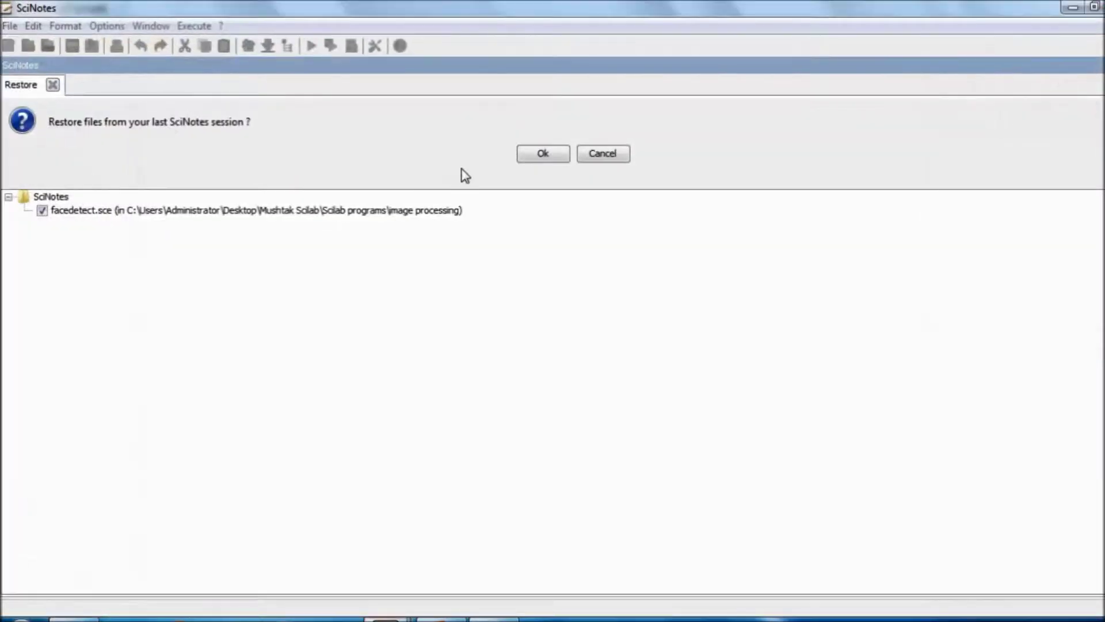
pyautogui.click(588, 158)
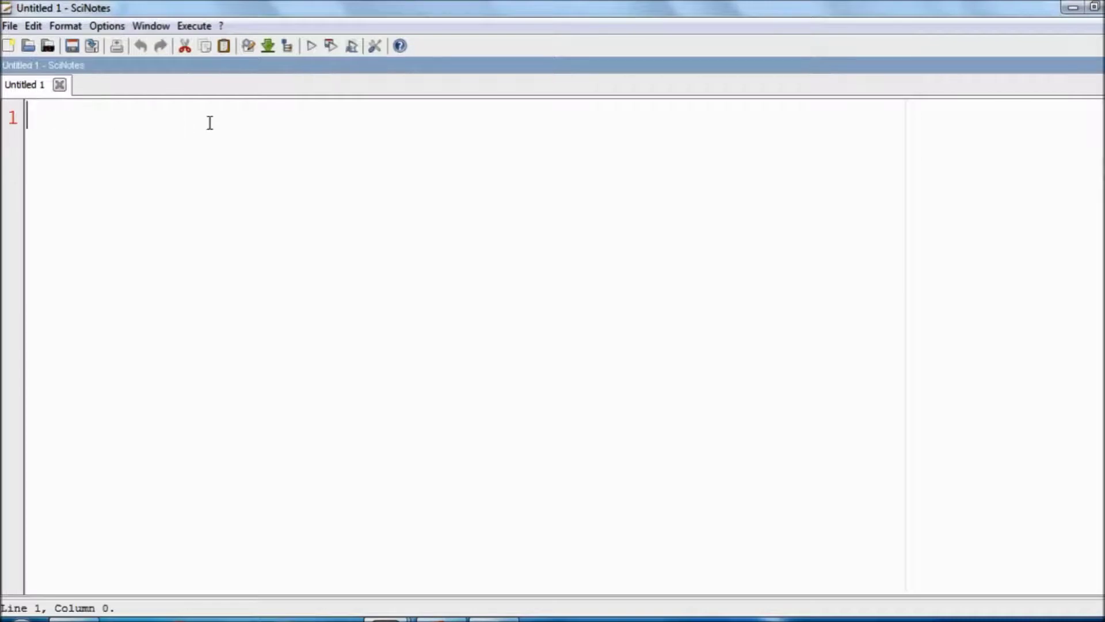
# Step: Write the first script line a=imread("mm.jpg"); and start line two
pyautogui.write('a=')
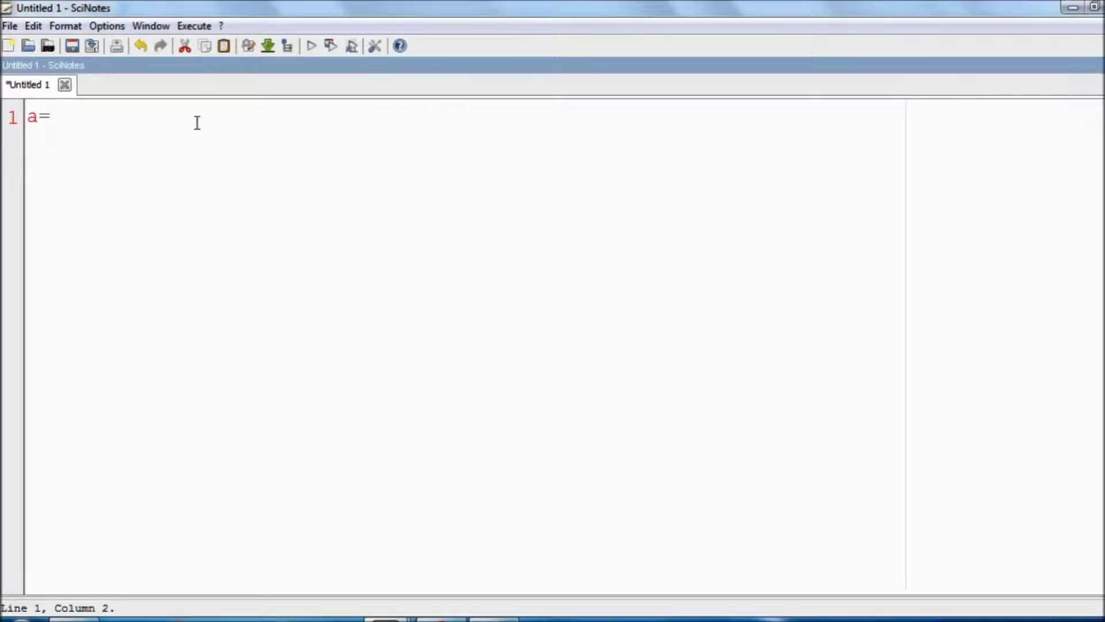
pyautogui.write('imrea')
pyautogui.write("d('")
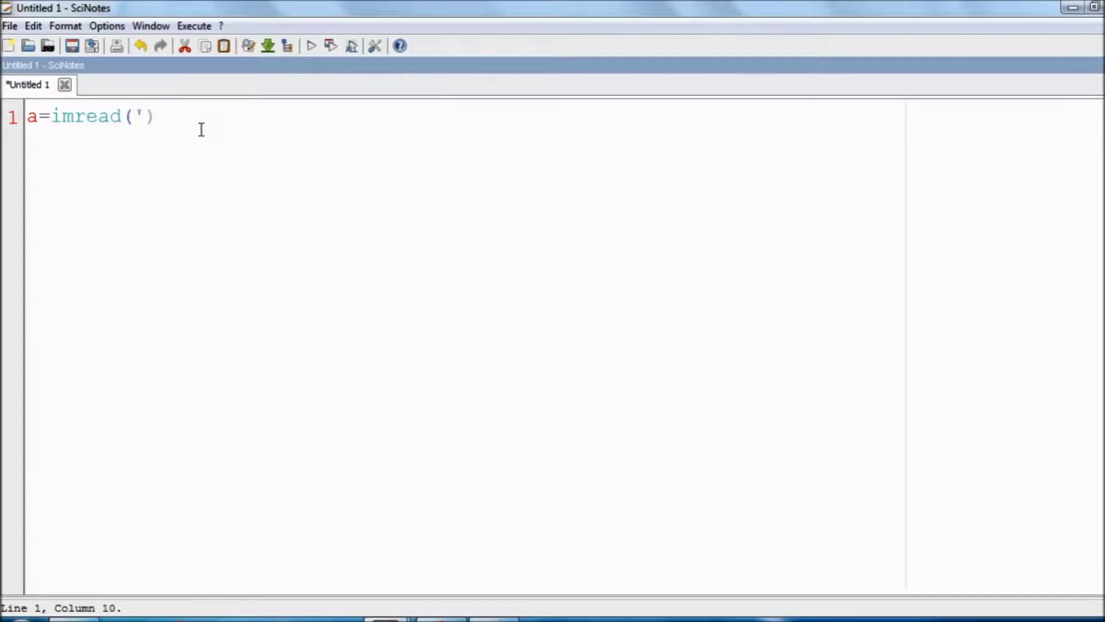
pyautogui.press('BackSpace')
pyautogui.write('"mm')
pyautogui.write('.jpg')
pyautogui.press('End')
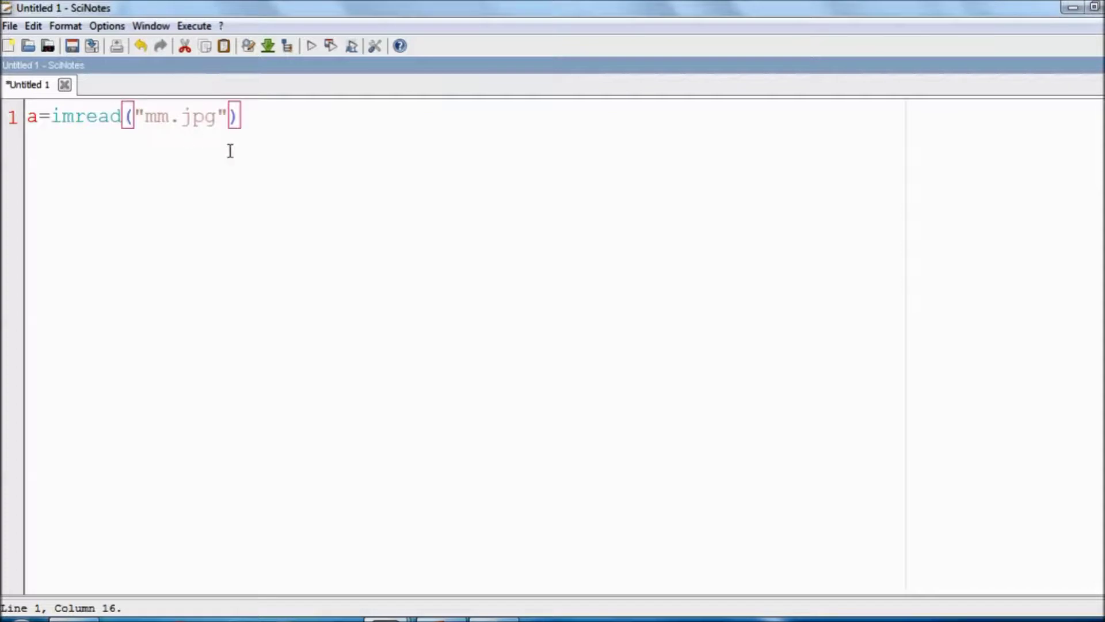
pyautogui.write(';')
pyautogui.press('Return')
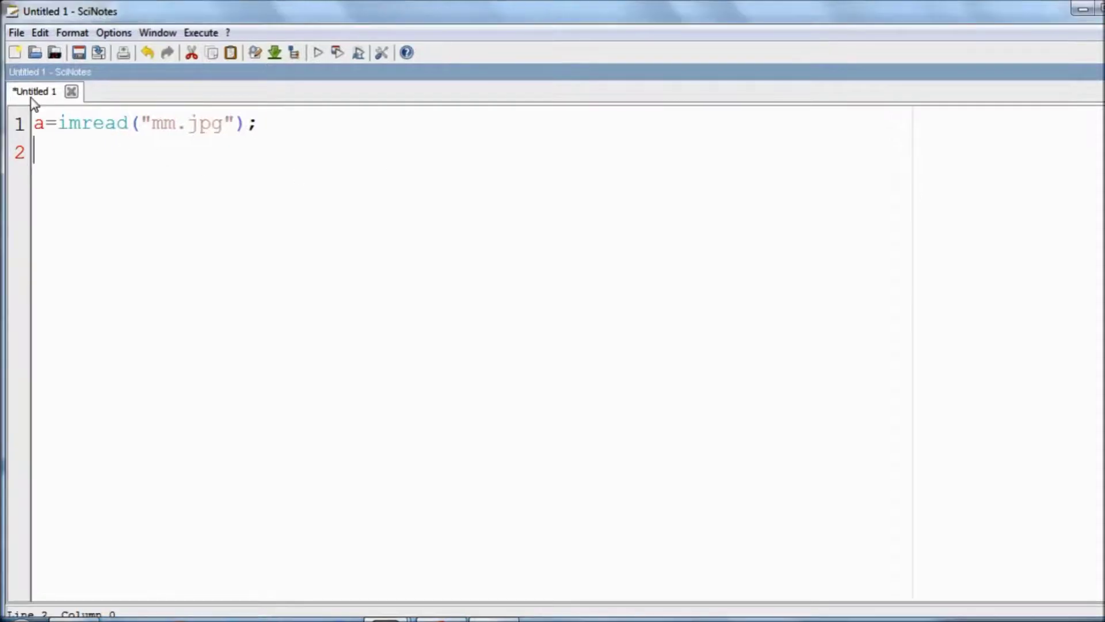
# Step: Save the script as faced.sce, add b=detectfaces(a); on line two, and save again
pyautogui.click(78, 53)
pyautogui.write('face')
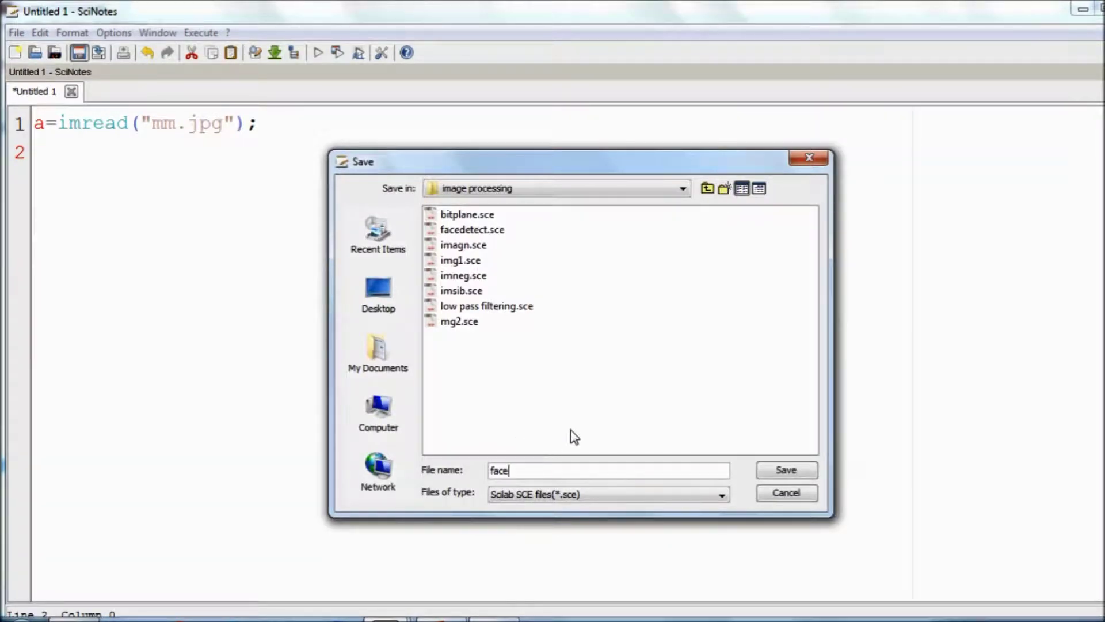
pyautogui.write('d')
pyautogui.click(787, 471)
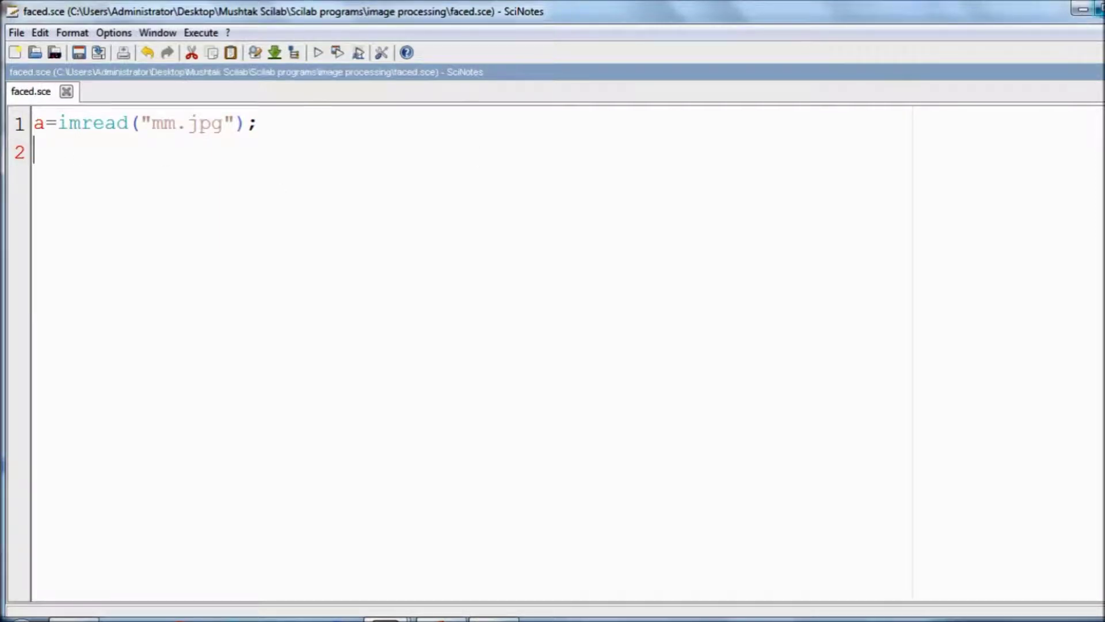
pyautogui.write('b=')
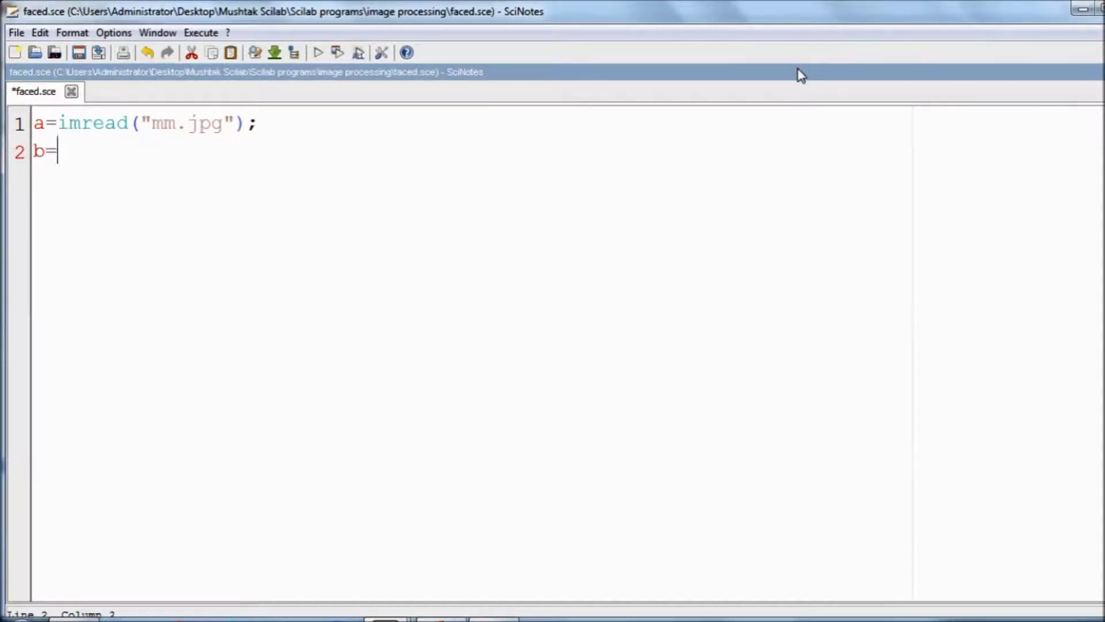
pyautogui.write('detect')
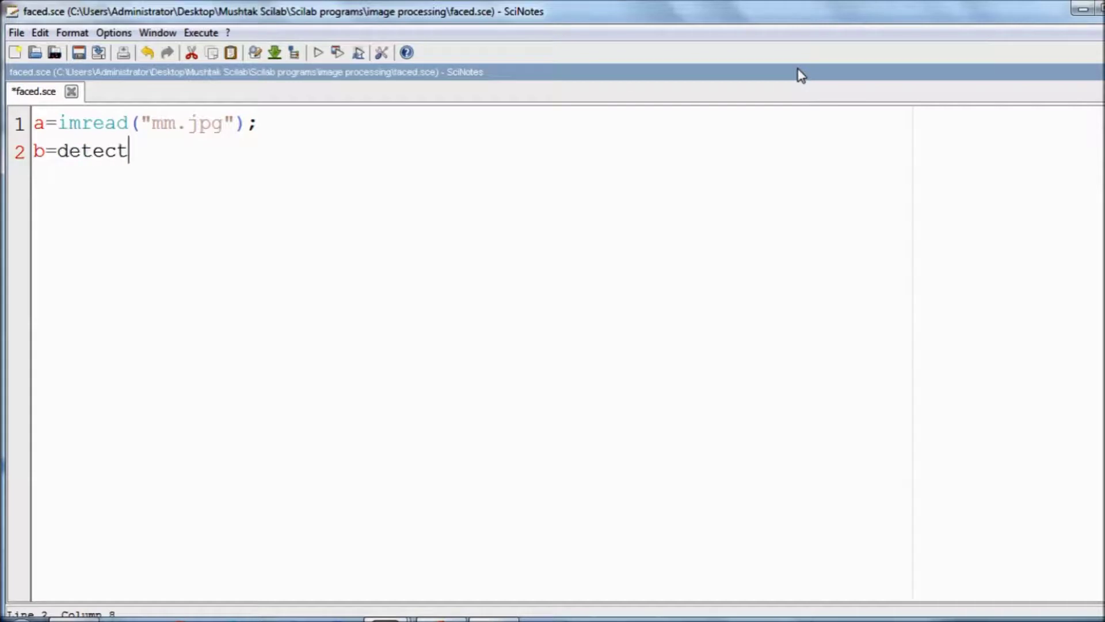
pyautogui.write('faces(a);')
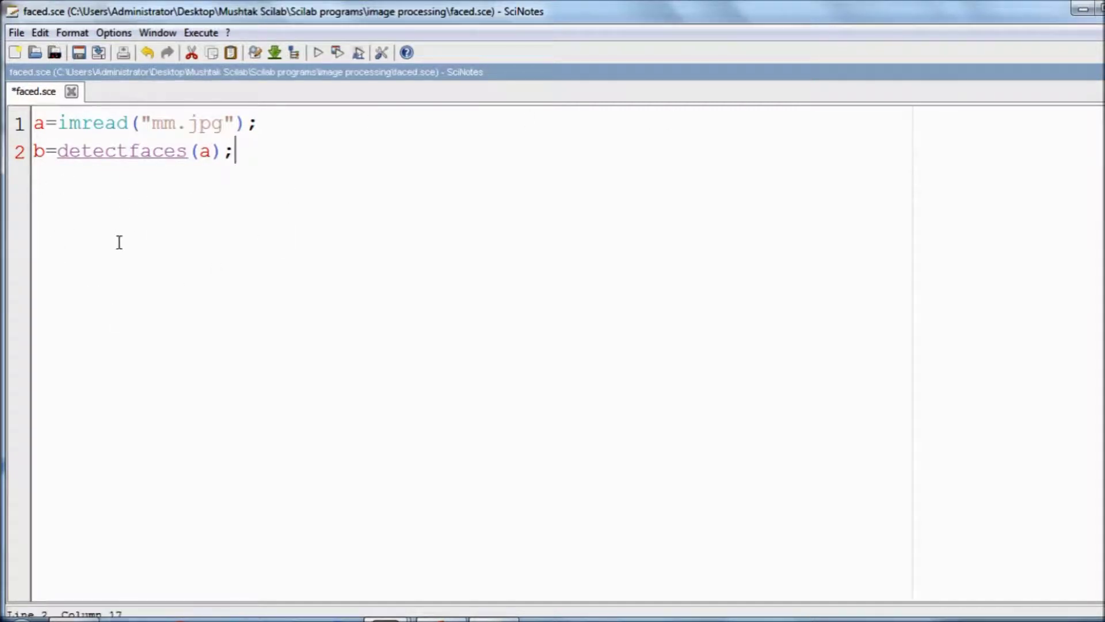
pyautogui.click(74, 59)
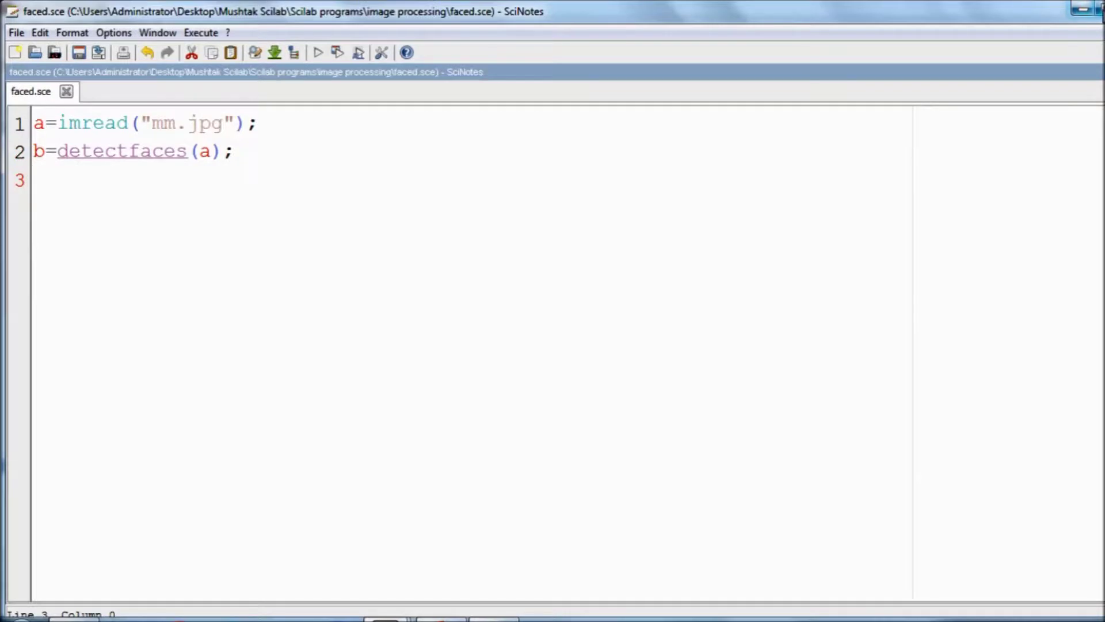
# Step: Delete variables b and a from the Variable Browser, then return to faced.sce
pyautogui.click(1064, 13)
pyautogui.click(945, 110)
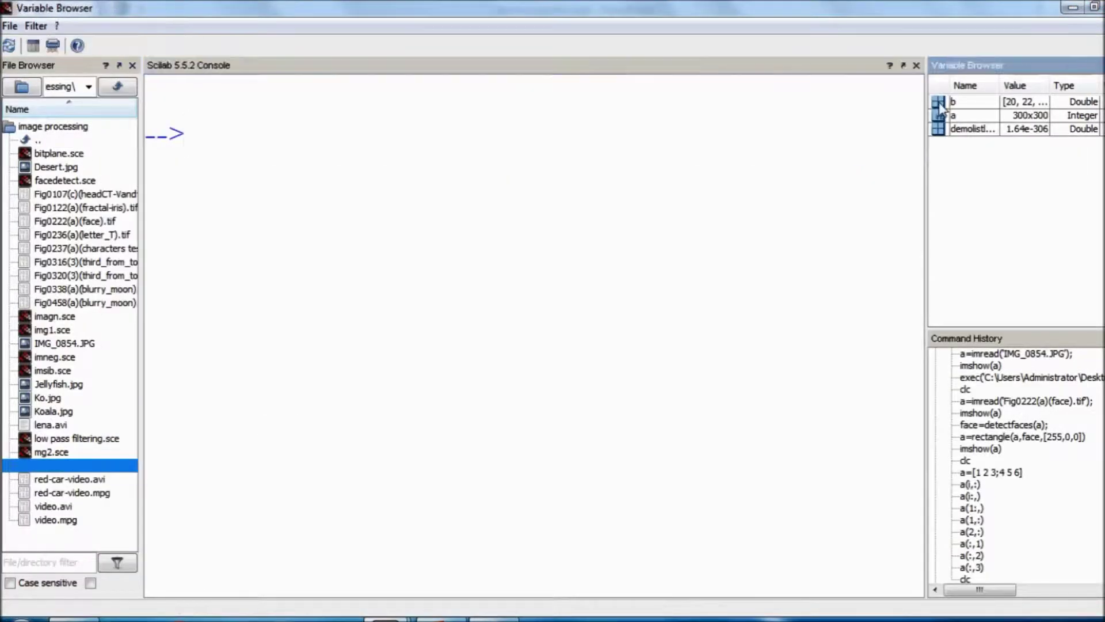
pyautogui.rightClick(942, 105)
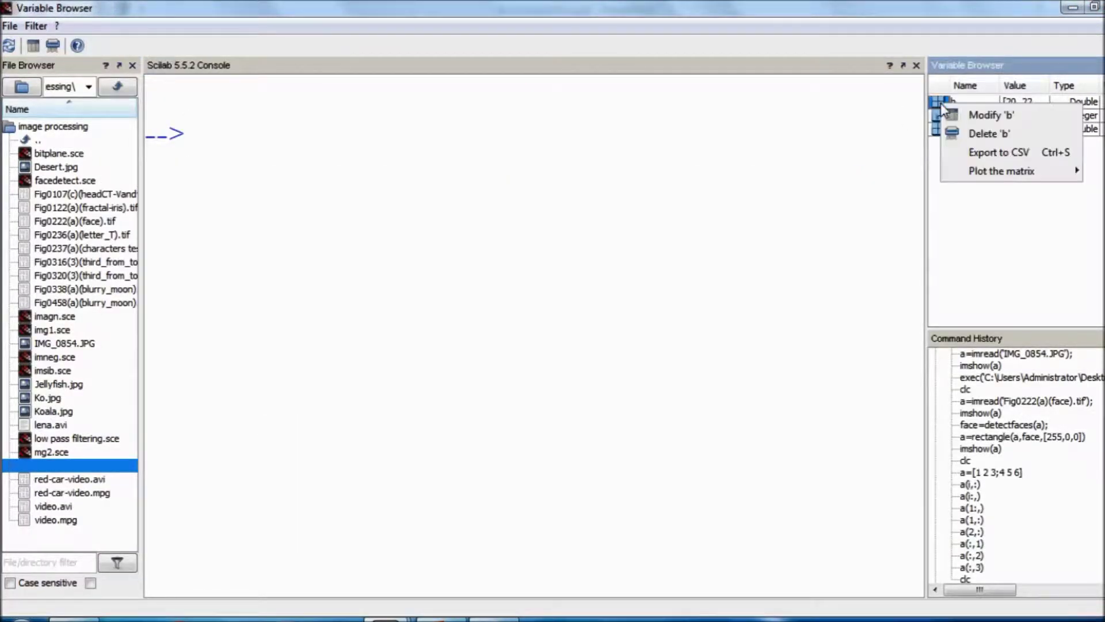
pyautogui.click(975, 132)
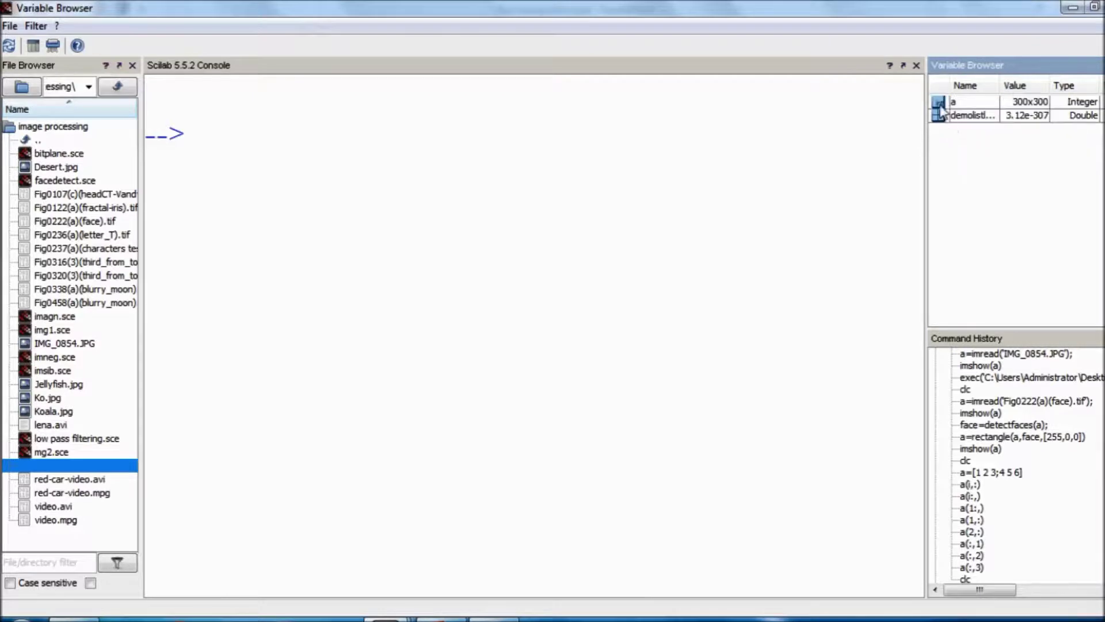
pyautogui.rightClick(940, 103)
pyautogui.click(971, 134)
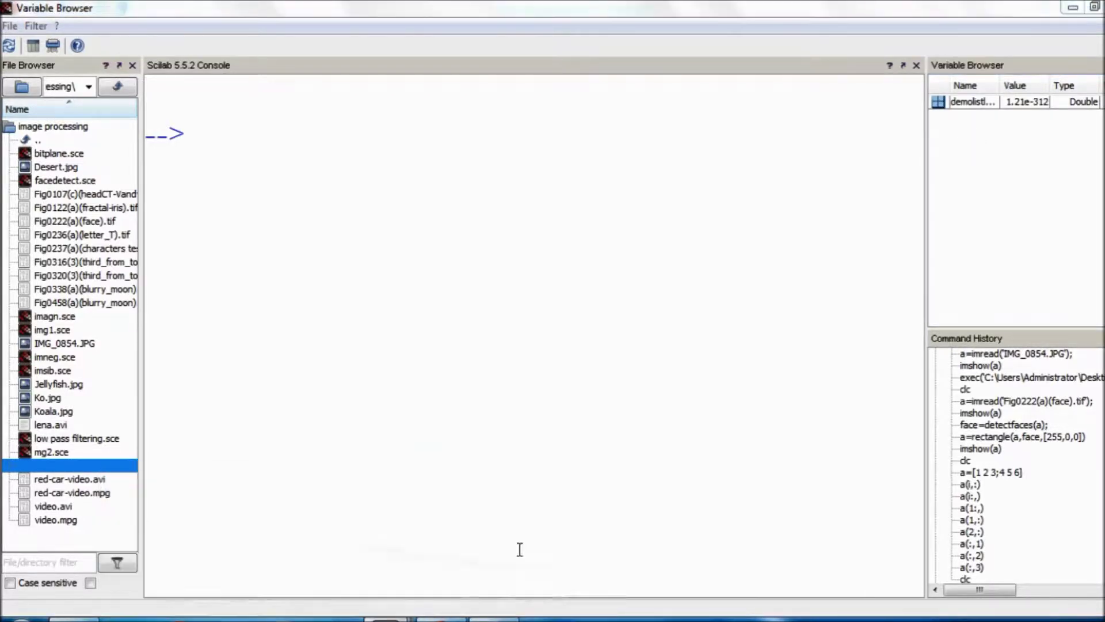
pyautogui.moveTo(386, 615)
pyautogui.click(518, 549)
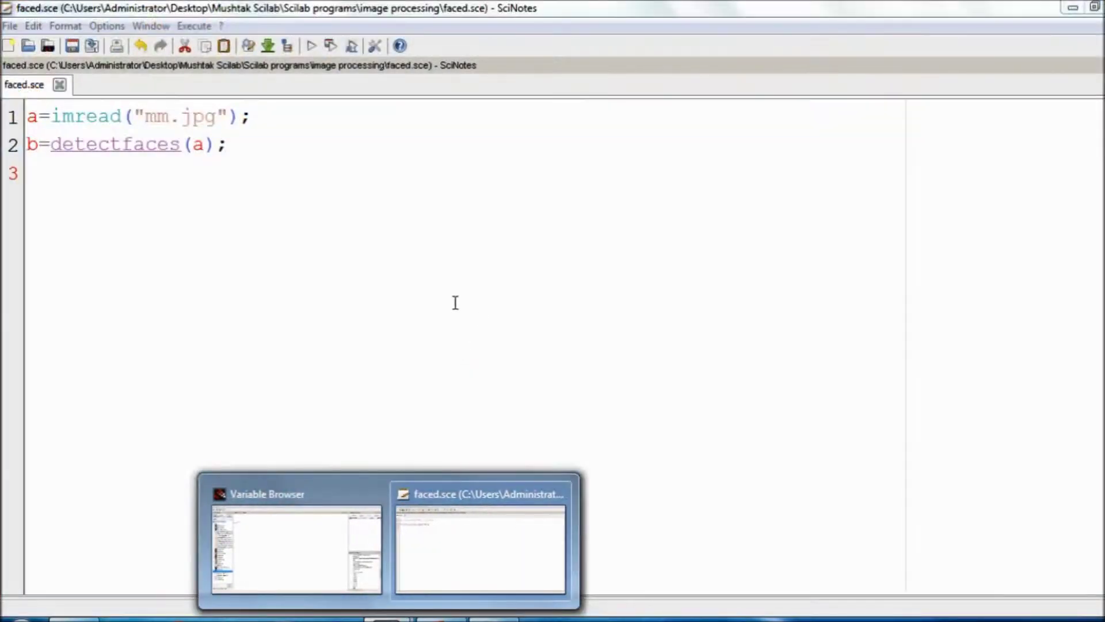
pyautogui.click(195, 195)
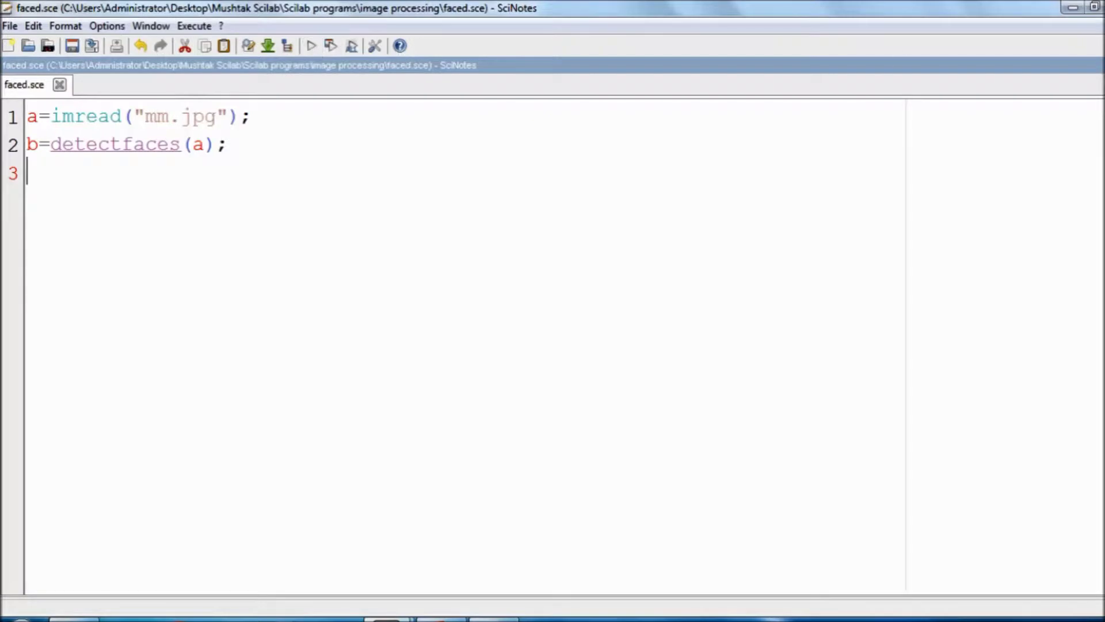
# Step: Execute faced.sce and try opening a, dismissing the cannot-be-edited error
pyautogui.click(1072, 8)
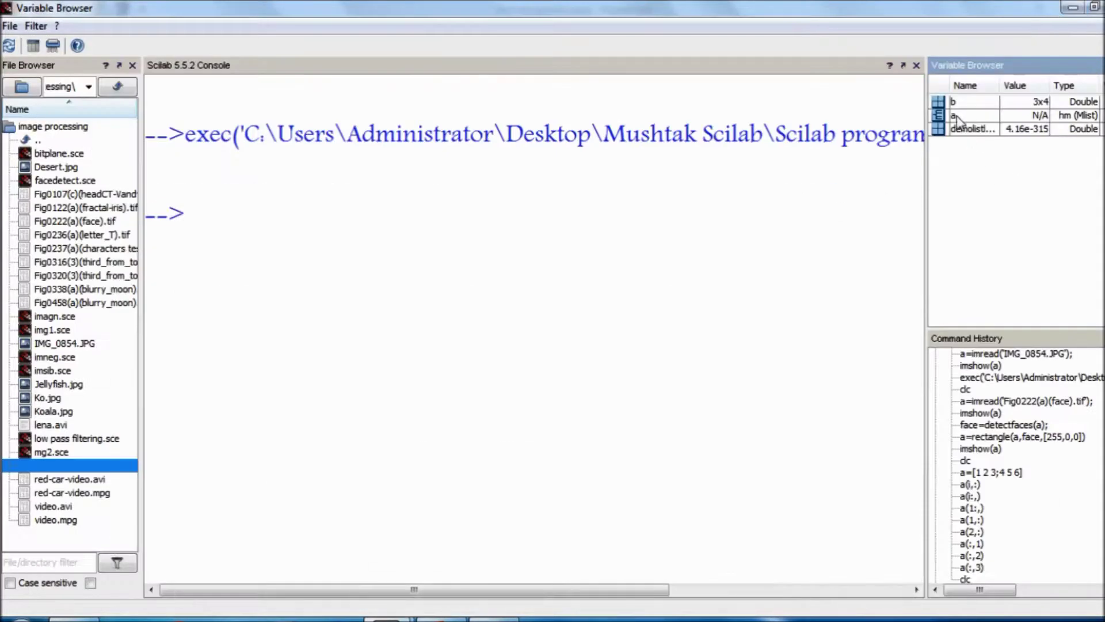
pyautogui.doubleClick(944, 116)
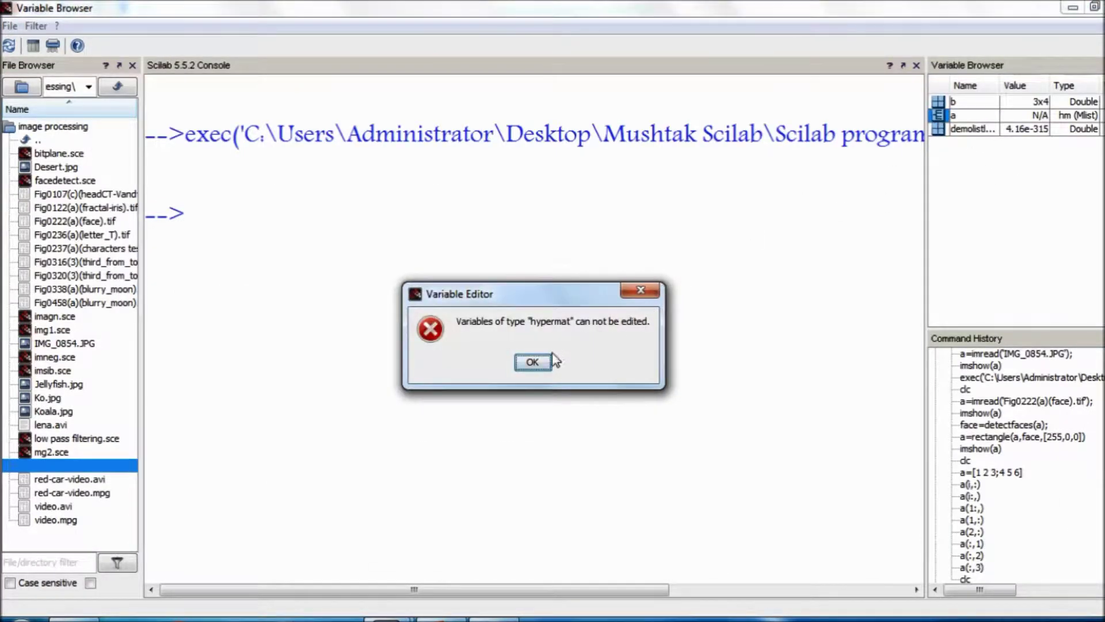
pyautogui.click(533, 362)
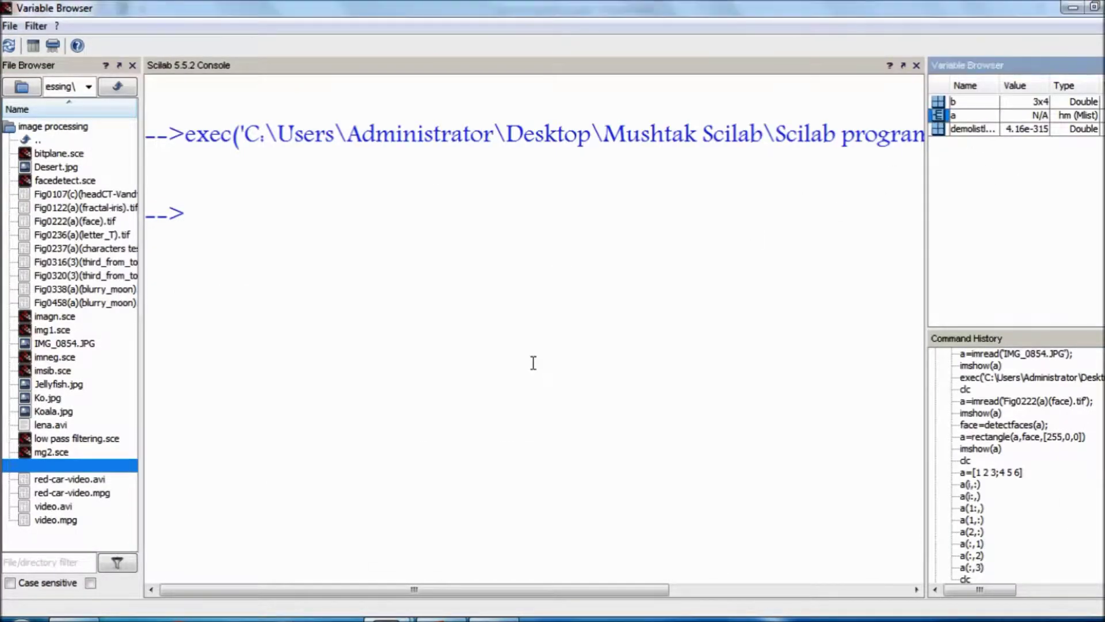
# Step: View b's 3x4 array of three face boxes, close it, and return to faced.sce
pyautogui.doubleClick(937, 103)
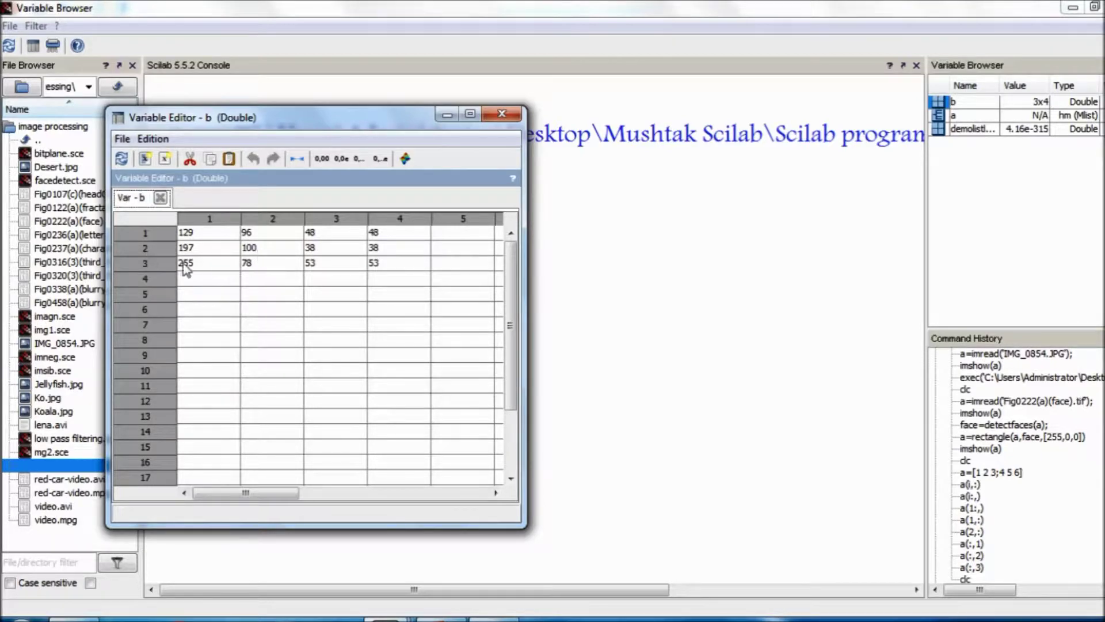
pyautogui.moveTo(299, 124); pyautogui.dragTo(410, 123)
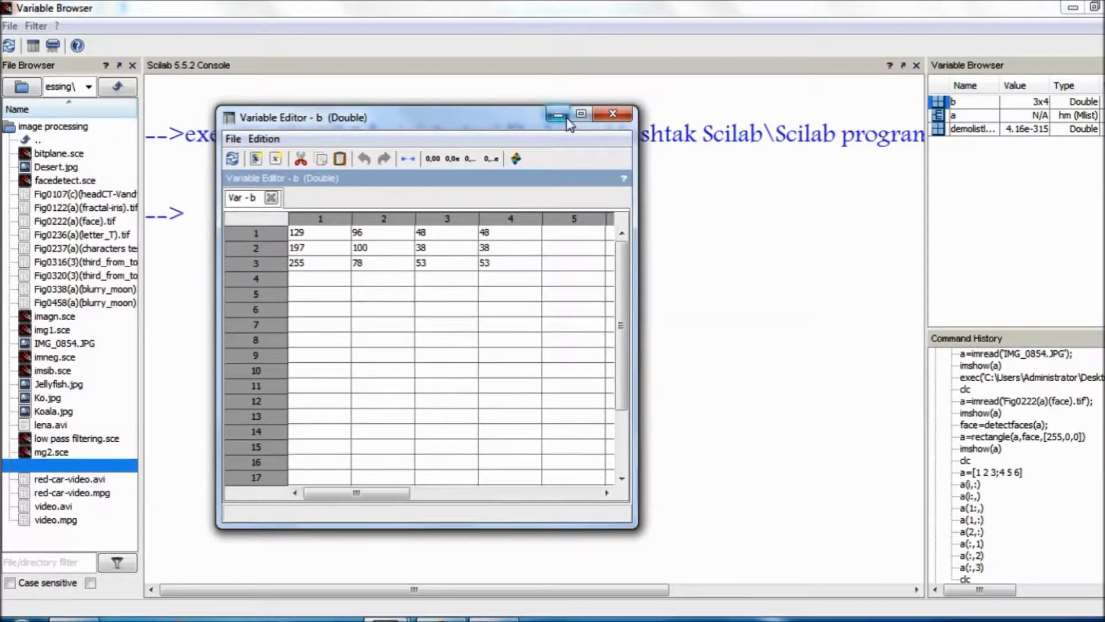
pyautogui.click(614, 114)
pyautogui.moveTo(385, 618)
pyautogui.click(418, 596)
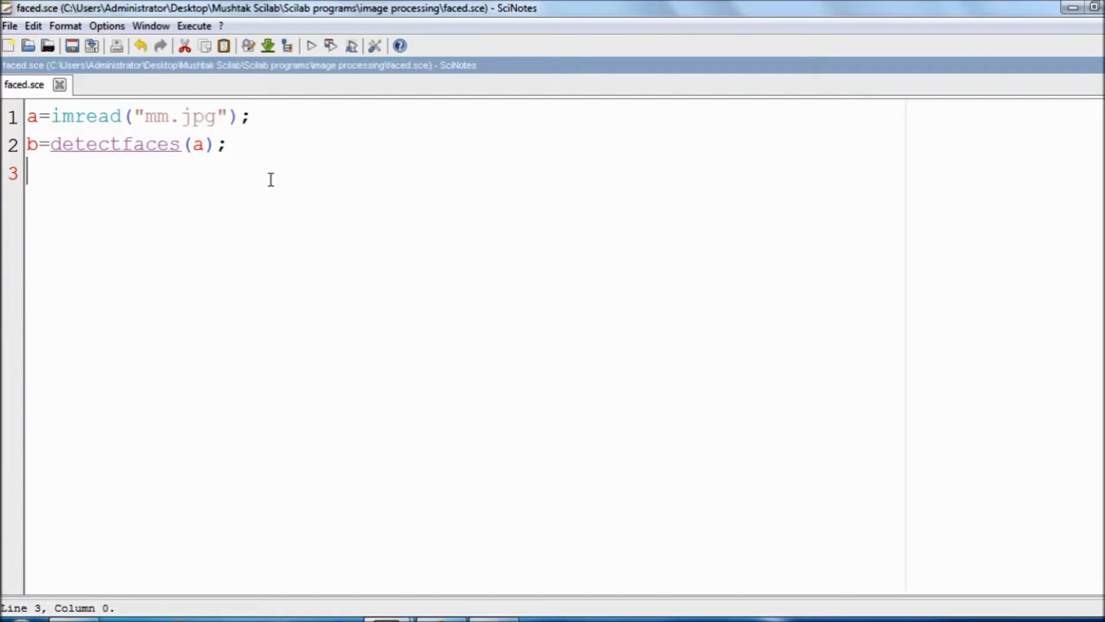
# Step: Write [m,n]=size(b); as line 3, start a new line, and save faced.sce
pyautogui.write('si')
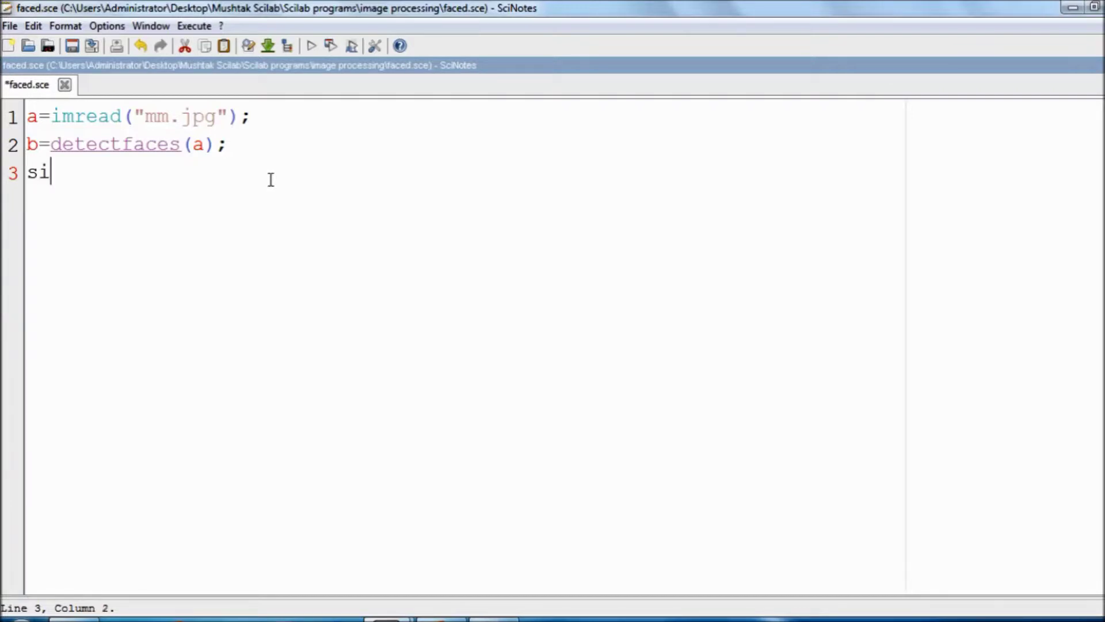
pyautogui.write('ze(')
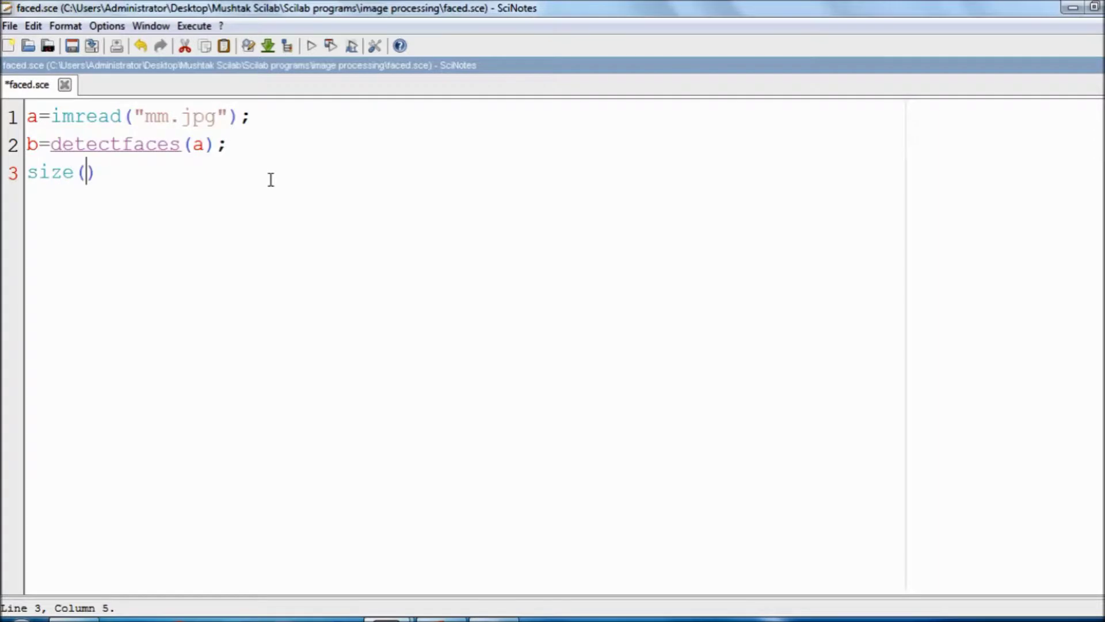
pyautogui.write('b')
pyautogui.press('Left')
pyautogui.press('Left')
pyautogui.press('Left')
pyautogui.press('Left')
pyautogui.write('=')
pyautogui.press('Left')
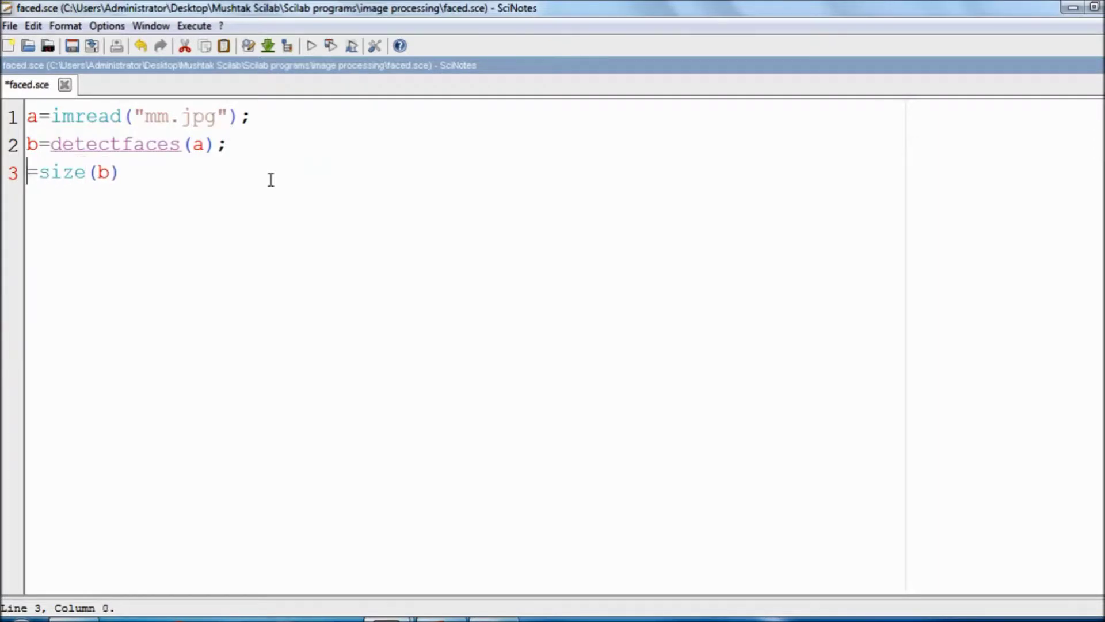
pyautogui.write('[m,')
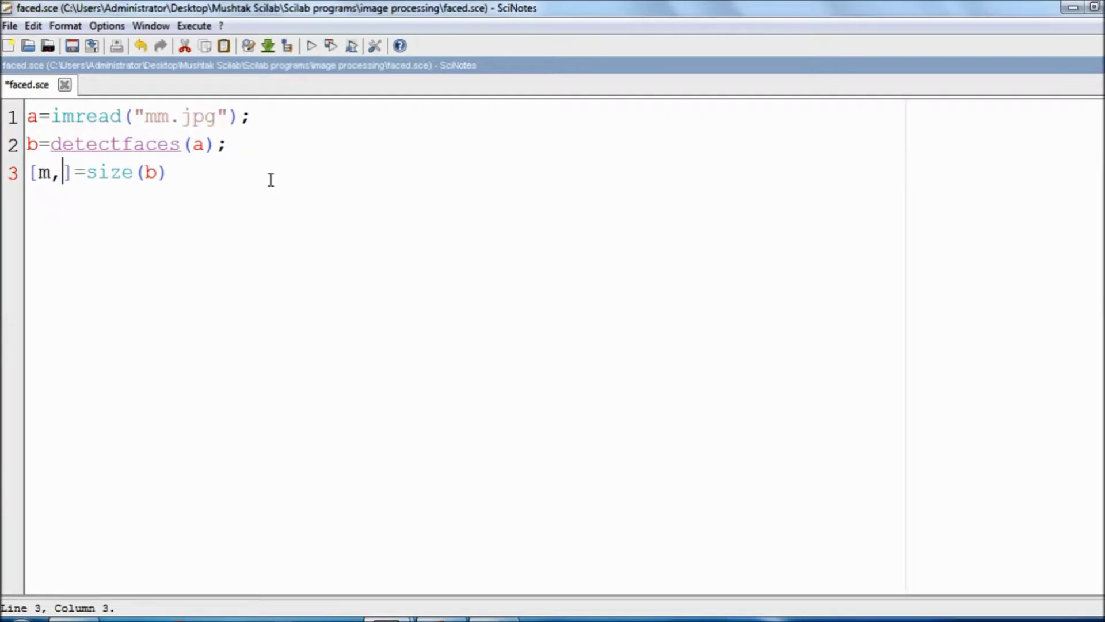
pyautogui.write('n')
pyautogui.click(201, 178)
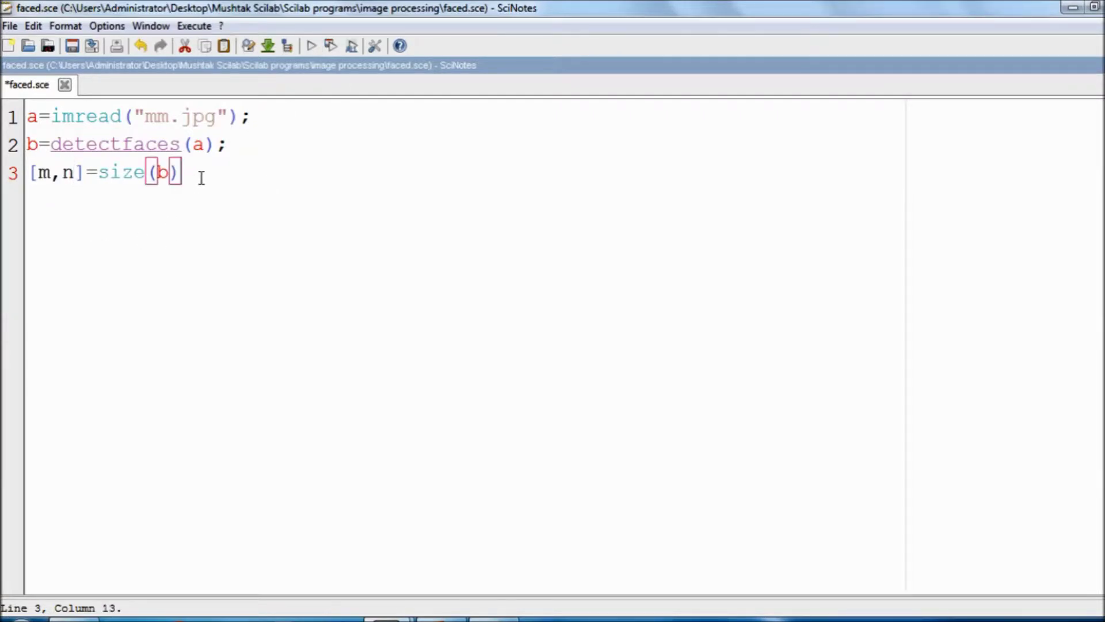
pyautogui.write(';')
pyautogui.press('Return')
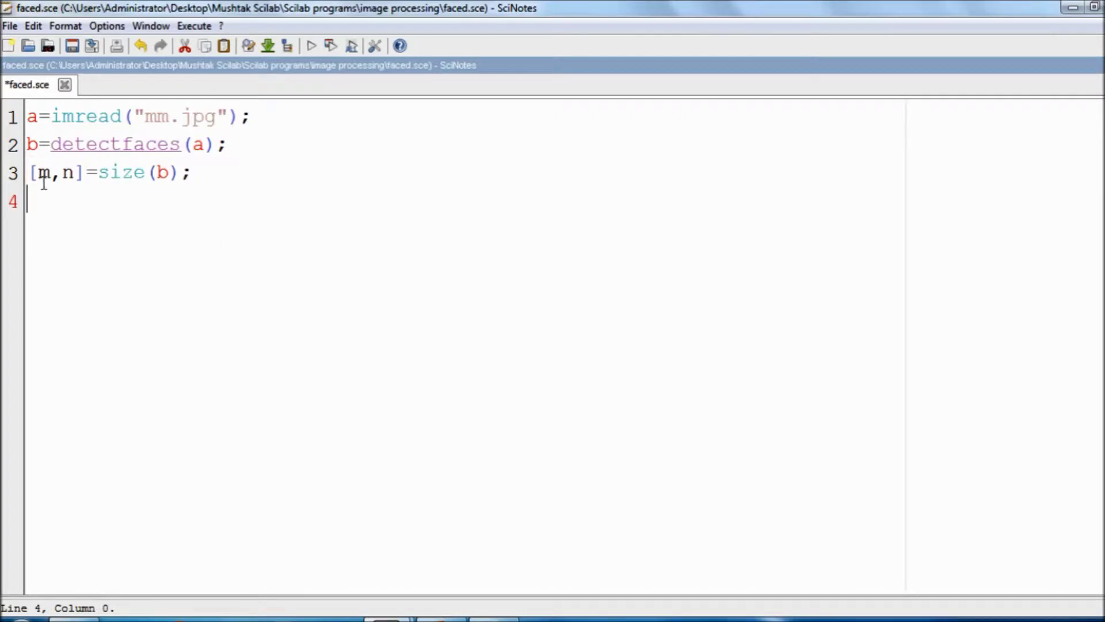
pyautogui.click(72, 46)
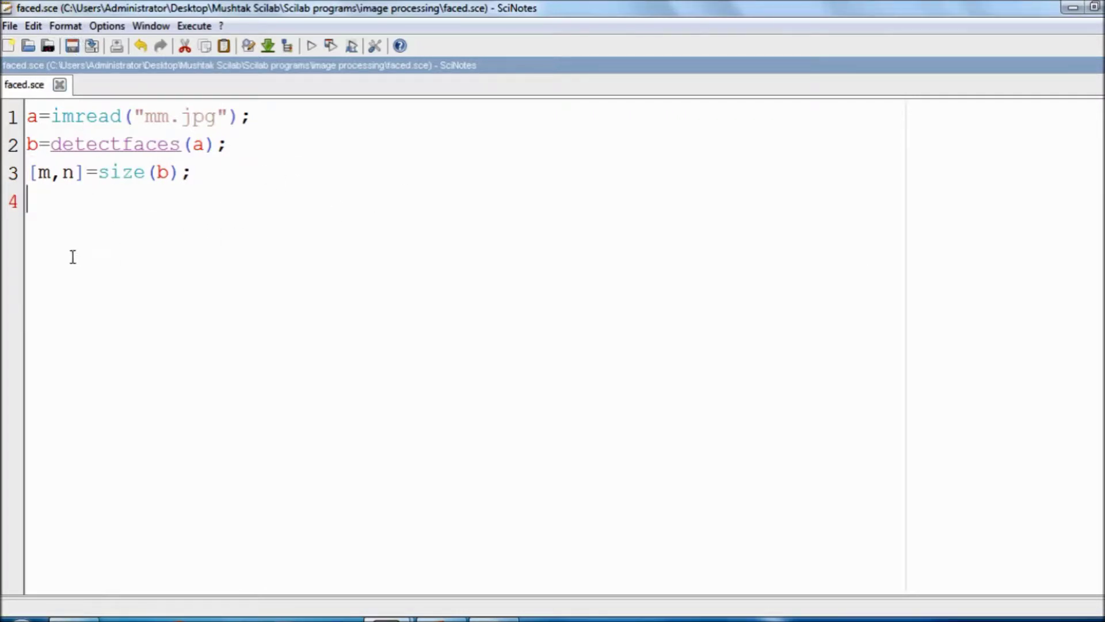
# Step: Start a for i=1:m loop with an indented body line
pyautogui.write('fo')
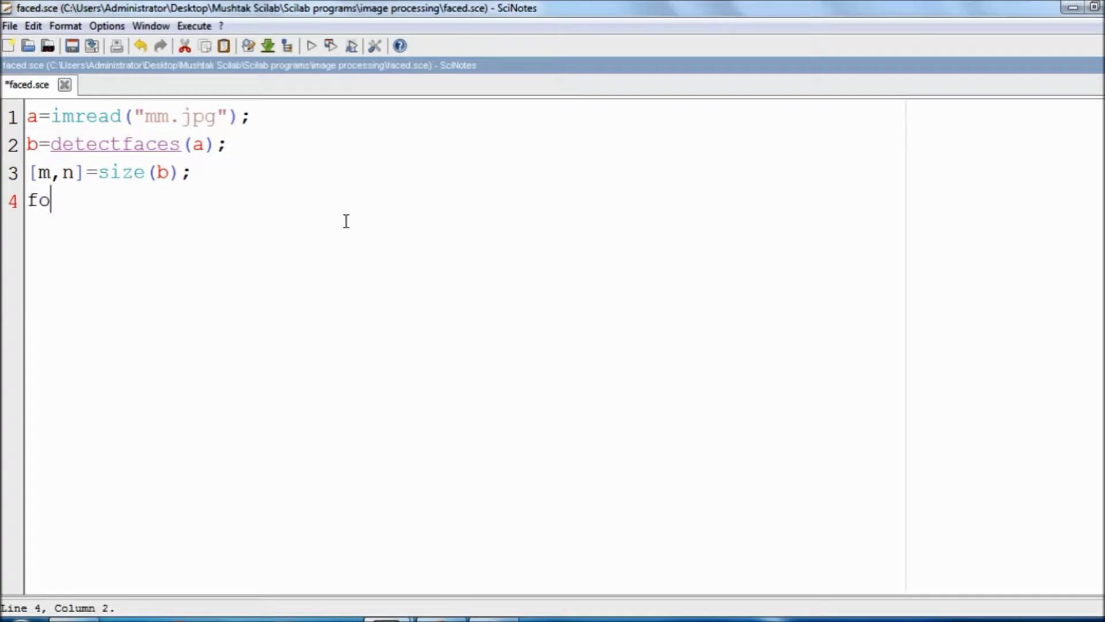
pyautogui.write('r ')
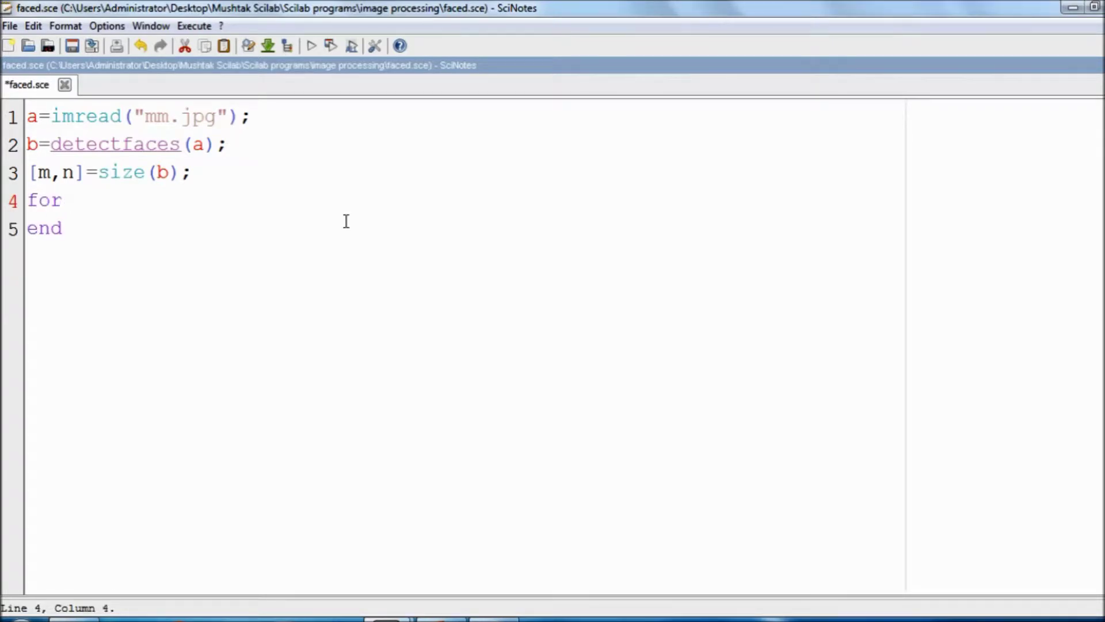
pyautogui.write('i')
pyautogui.press('BackSpace')
pyautogui.write('1:')
pyautogui.write('m')
pyautogui.press('Return')
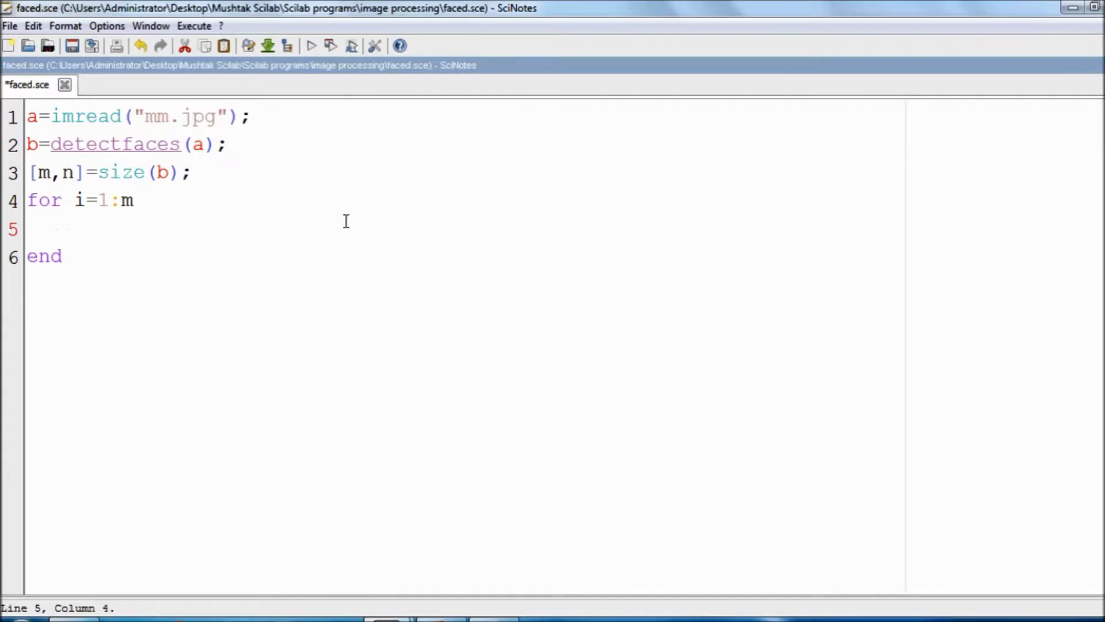
# Step: Add a=rectangle(a,b(i,:),[255 0 0]); inside the loop, then begin a line after end
pyautogui.write('a=')
pyautogui.write('recta')
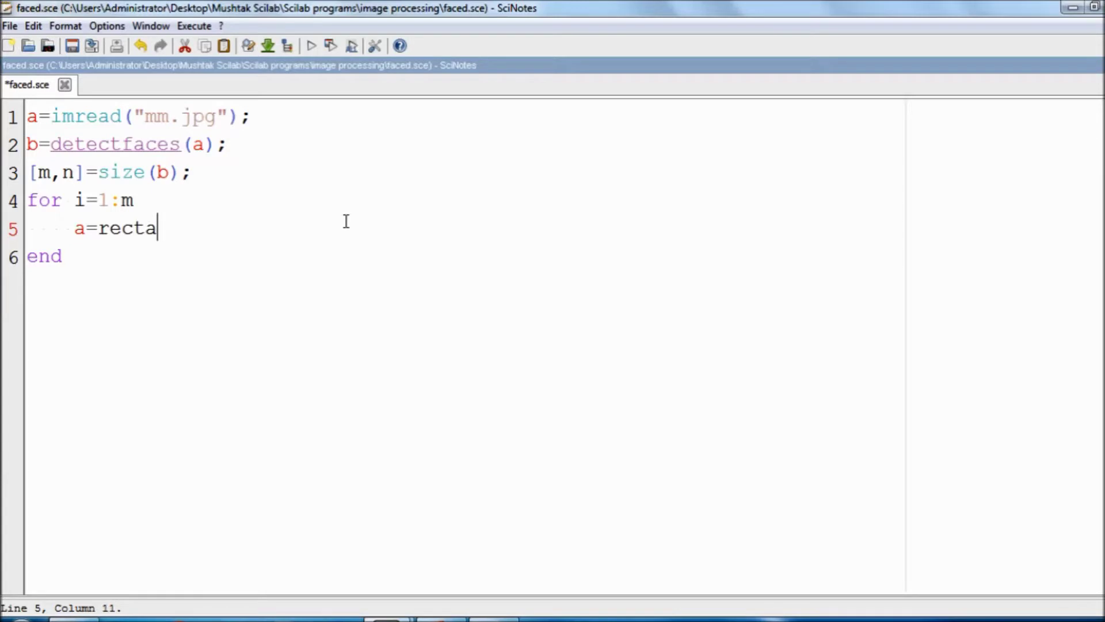
pyautogui.write('ngle(')
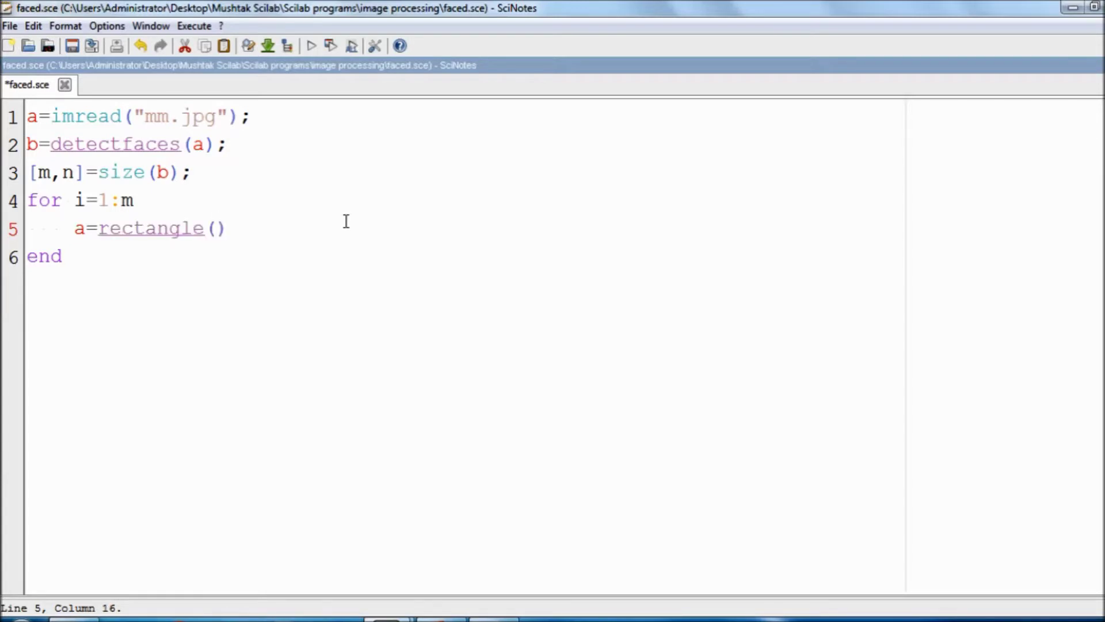
pyautogui.write('a,')
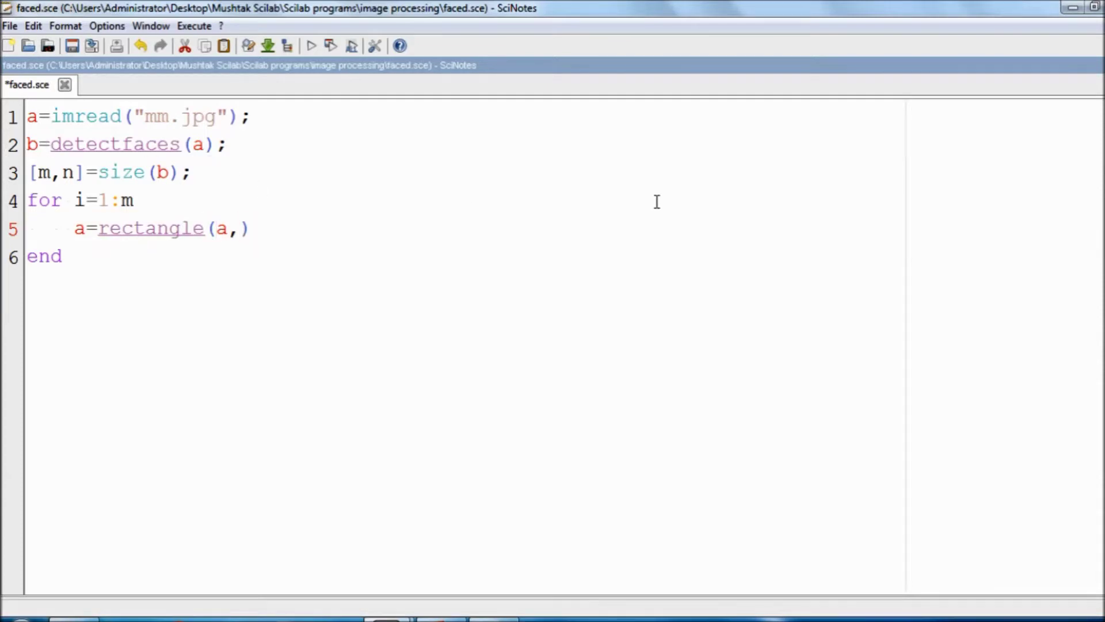
pyautogui.write('b(i')
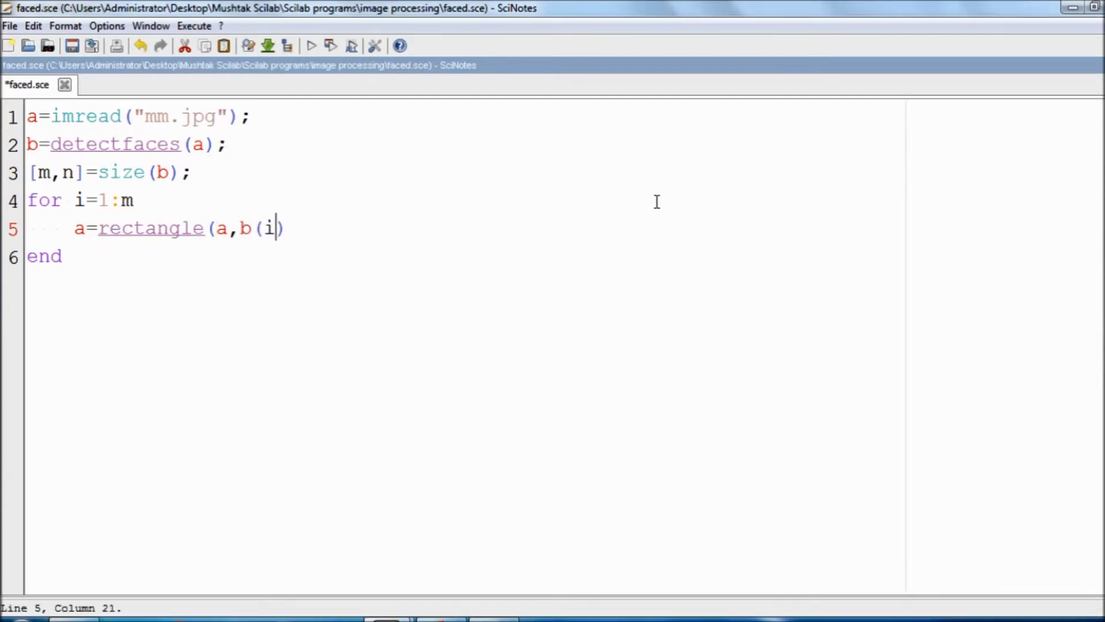
pyautogui.write(',:')
pyautogui.write(')')
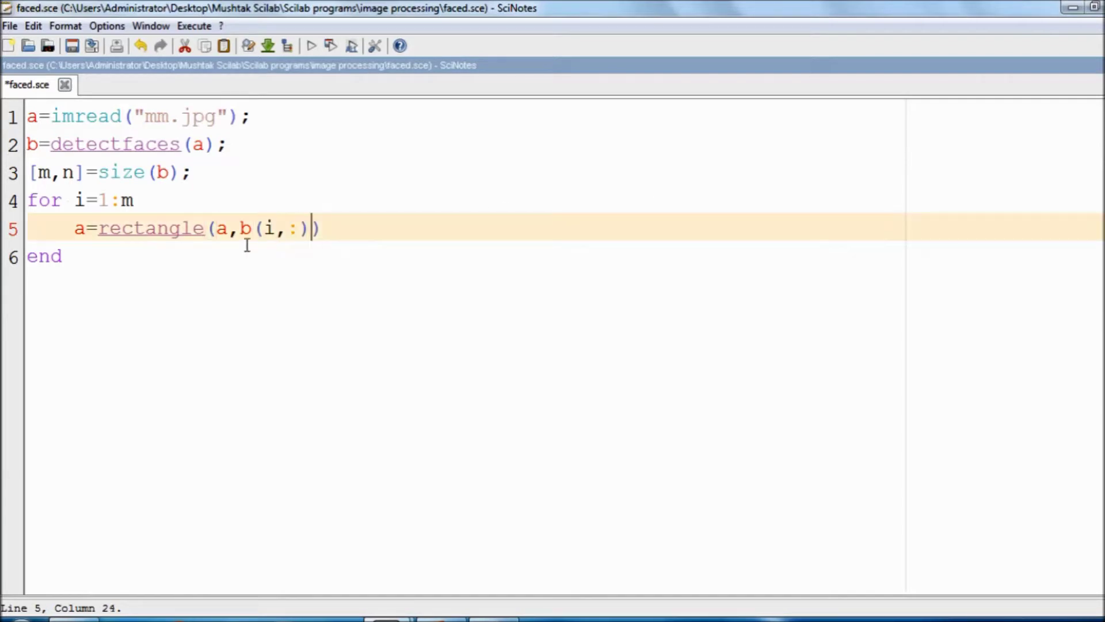
pyautogui.click(241, 231)
pyautogui.moveTo(241, 230); pyautogui.dragTo(311, 231)
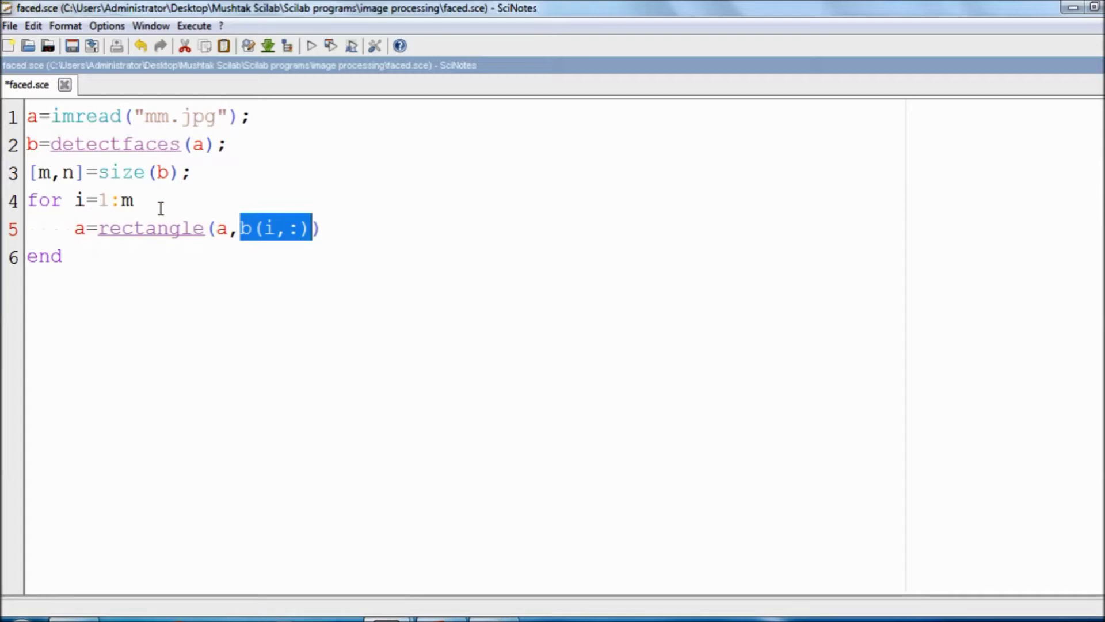
pyautogui.click(365, 234)
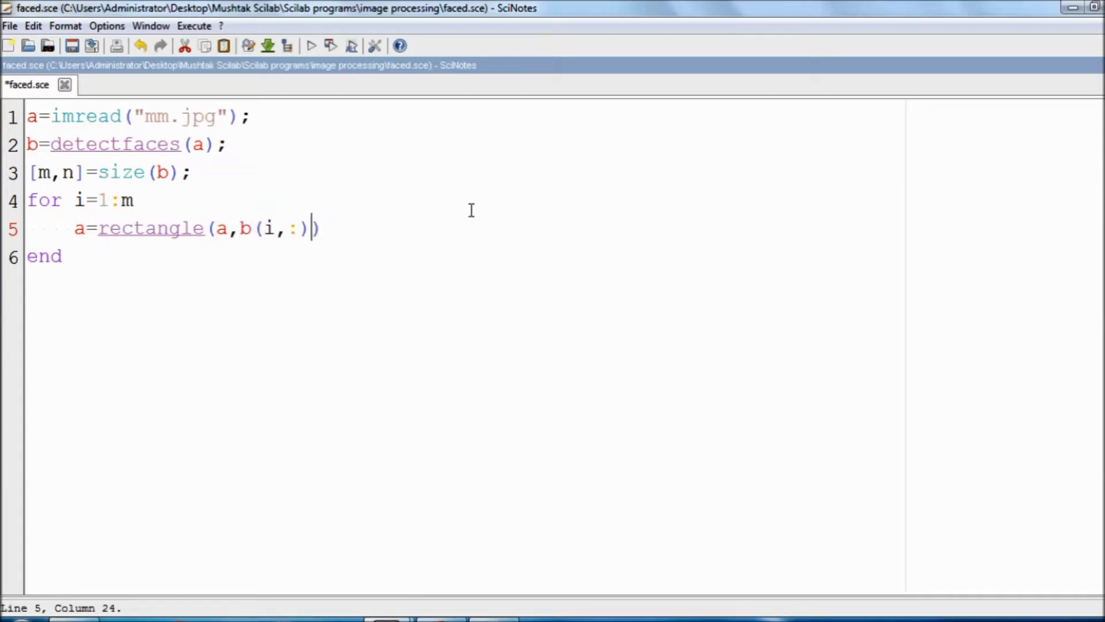
pyautogui.write(',[2')
pyautogui.write('55')
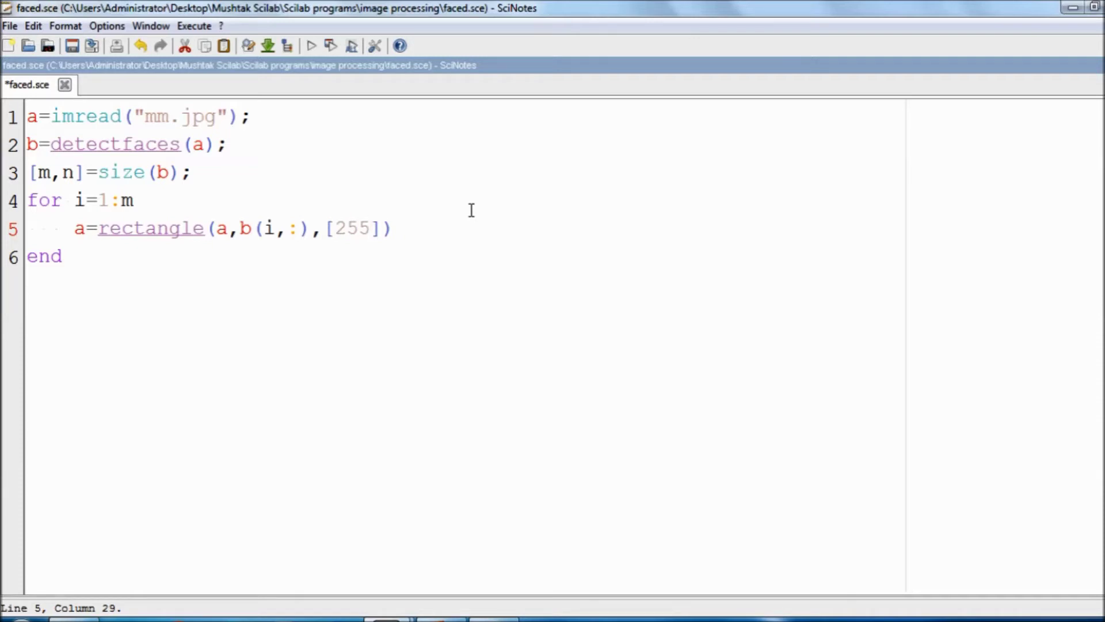
pyautogui.write(' 0 0])')
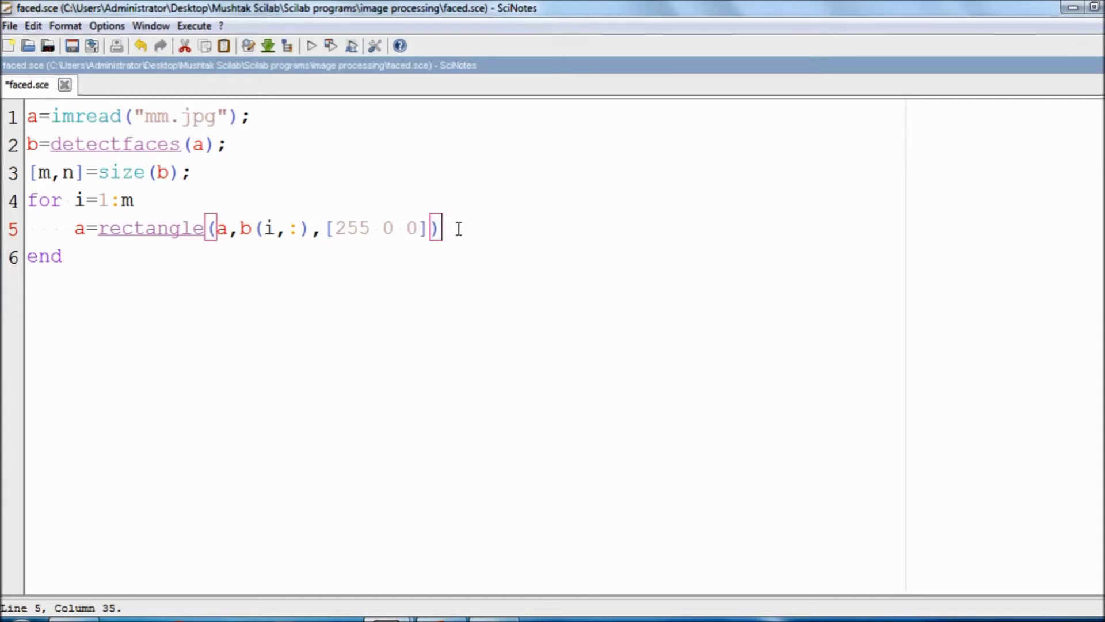
pyautogui.write(';')
pyautogui.click(117, 259)
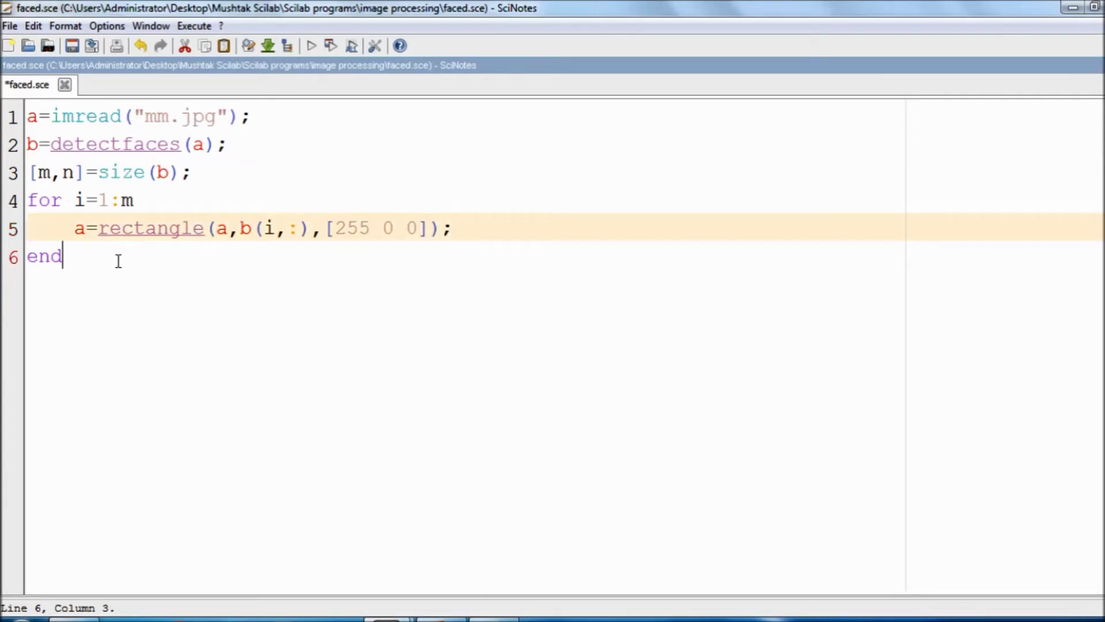
pyautogui.press('Return')
# Step: Type imshow(a); after the loop's end line and save faced.sce
pyautogui.write('ims')
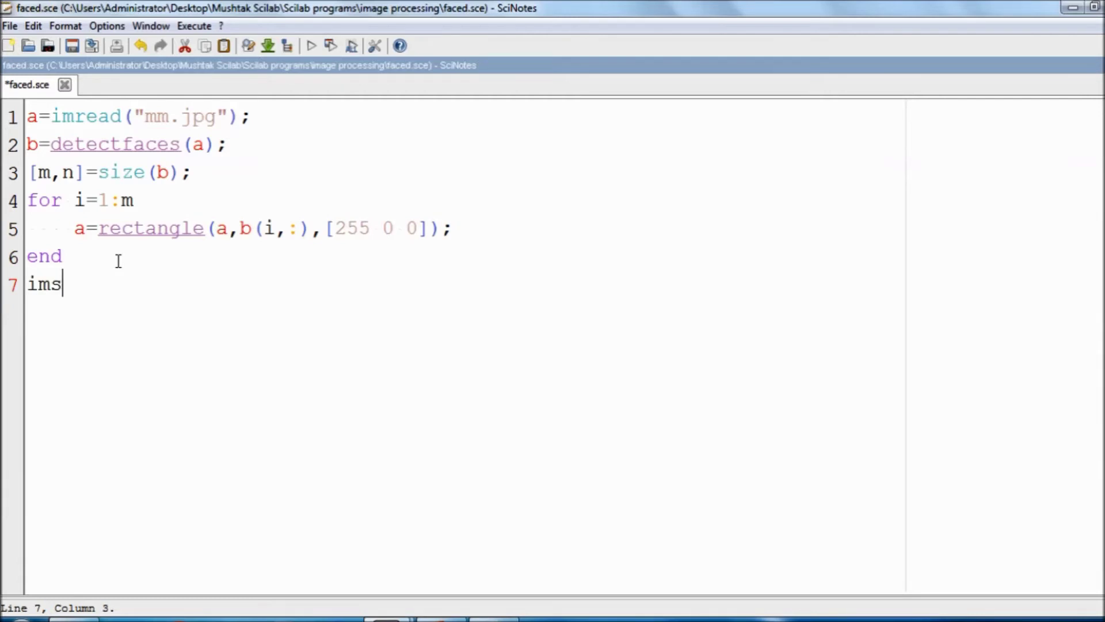
pyautogui.write('how(a)')
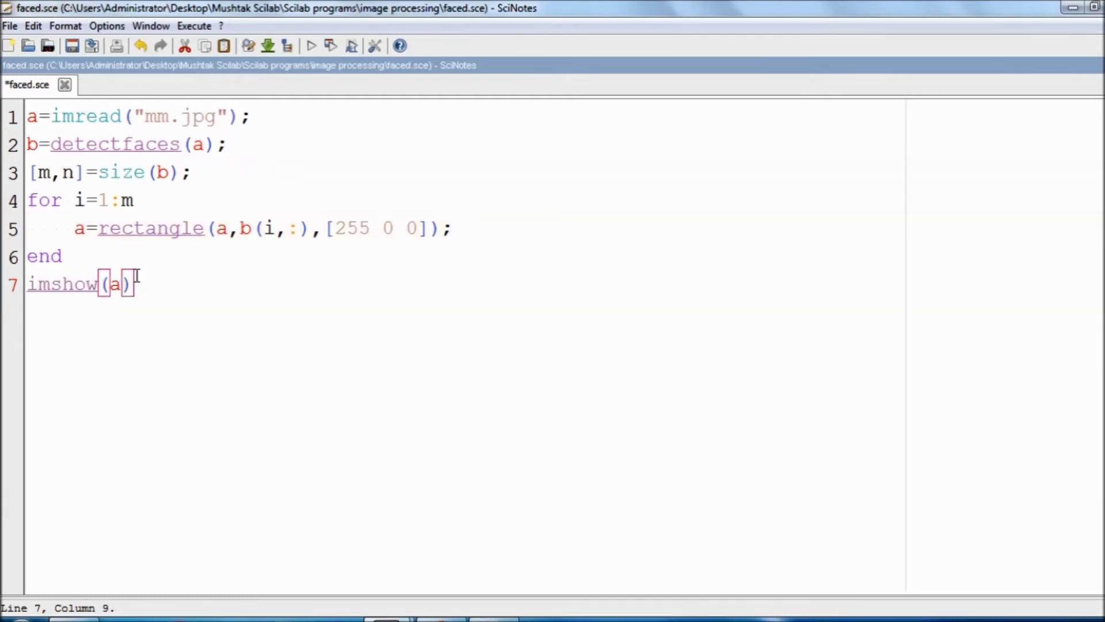
pyautogui.write(';')
pyautogui.click(72, 46)
pyautogui.press('Return')
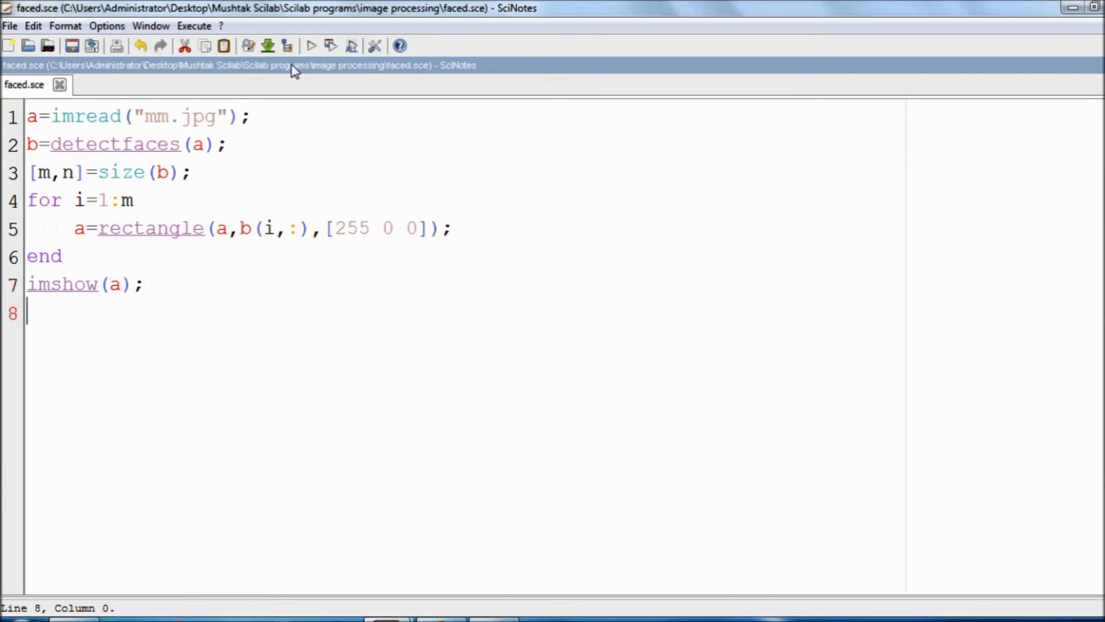